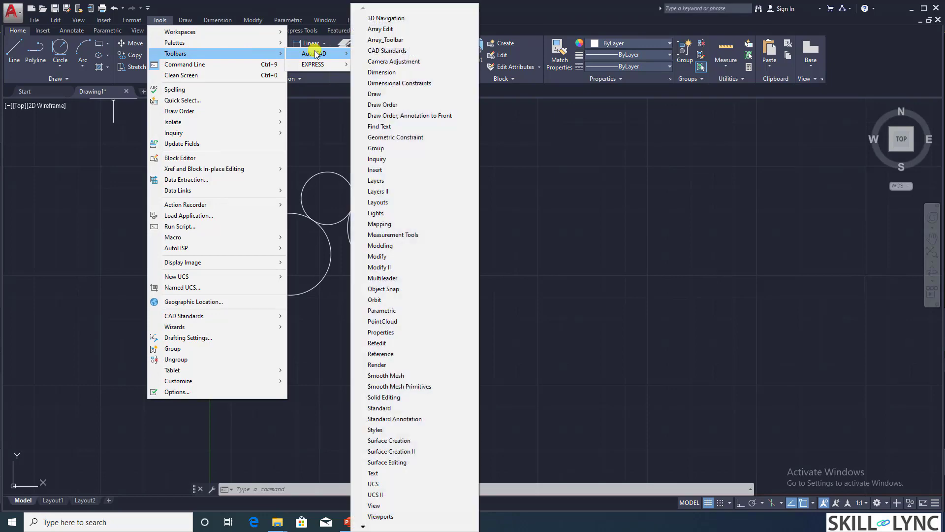
Step: Display the Draw toolbar and float it in the empty drawing area beside the circles
mouse_move(313, 63)
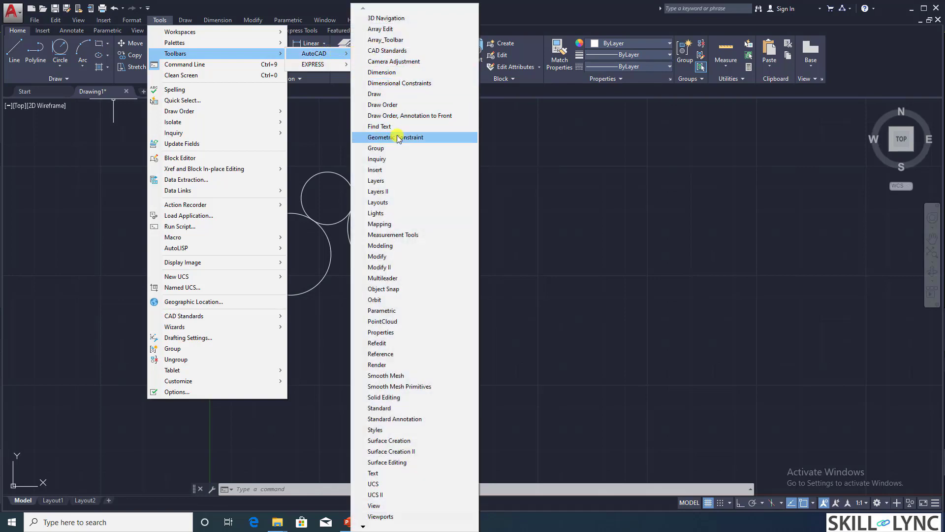
click(401, 94)
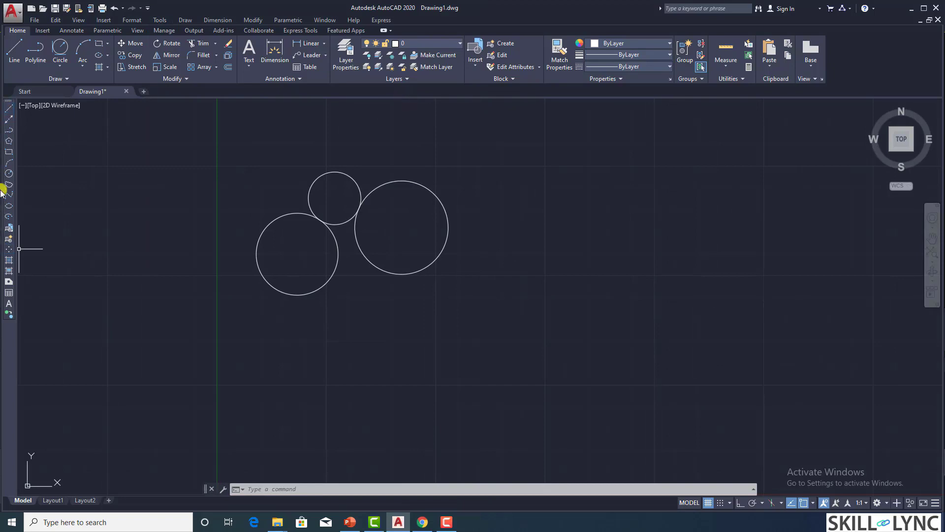
click(67, 79)
mouse_move(9, 101)
mouse_down()
mouse_move(402, 147)
mouse_move(601, 211)
mouse_move(536, 224)
mouse_up()
drag(422, 223, 540, 179)
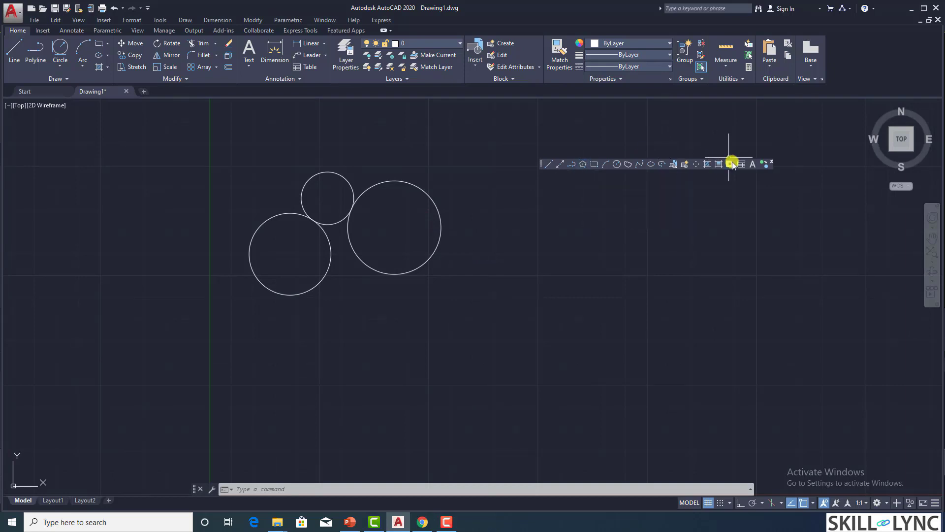
Step: Close the floating Draw toolbar
click(771, 162)
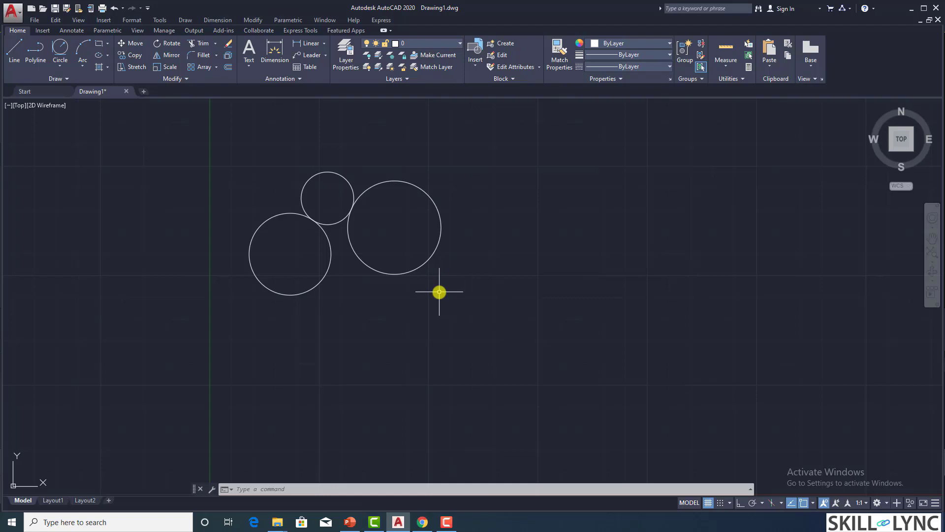
click(514, 268)
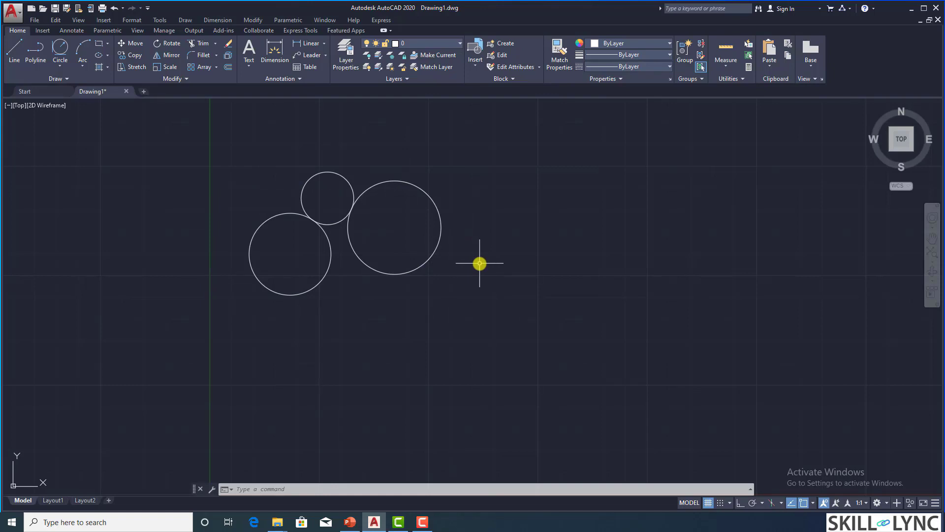
Step: Erase the three circles individually with the ERASE command and restore them with OOPS
text(ERASE)
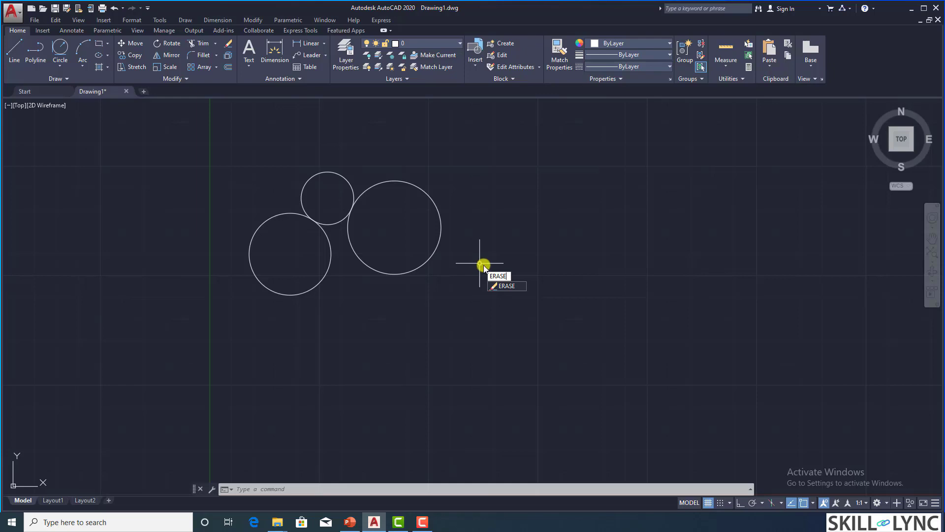
key(Return)
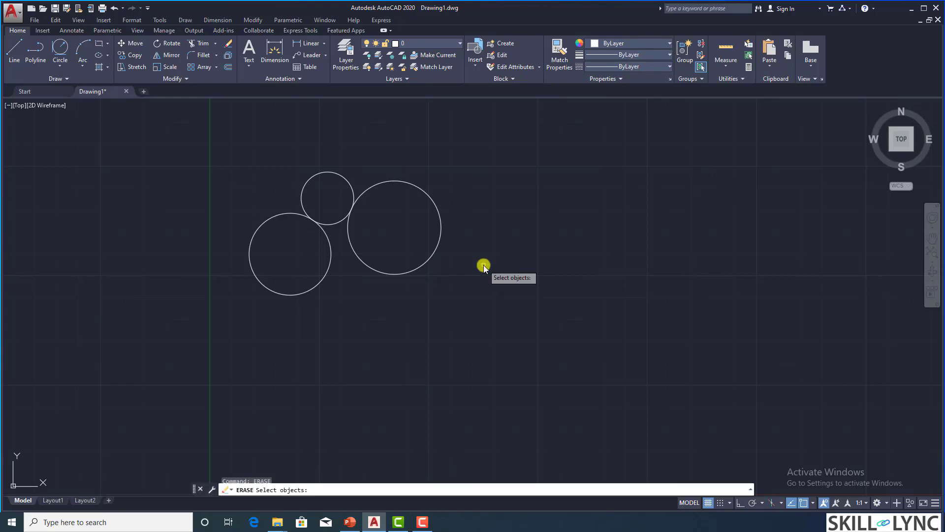
click(330, 262)
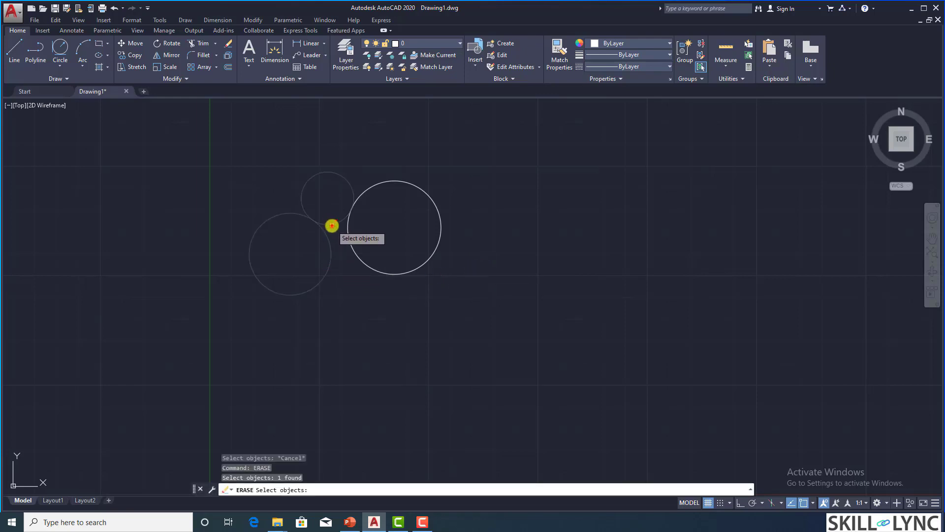
click(332, 225)
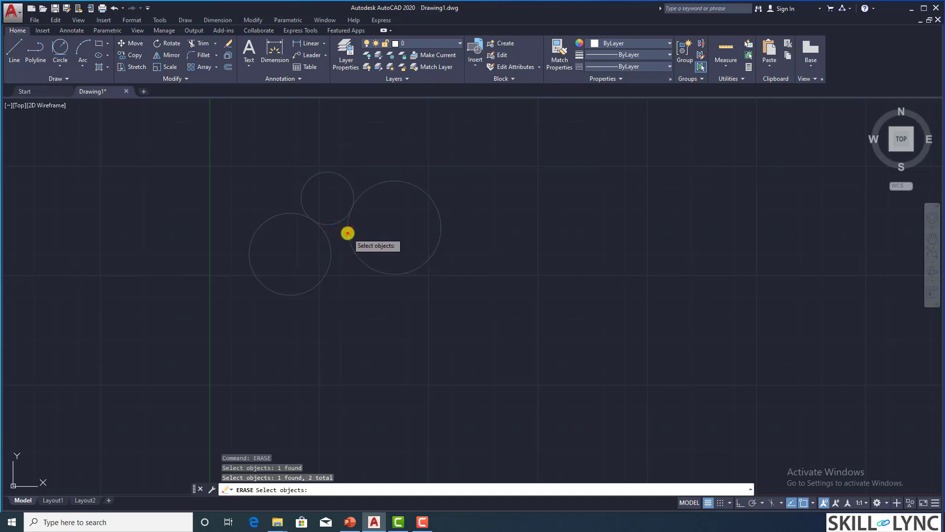
click(348, 233)
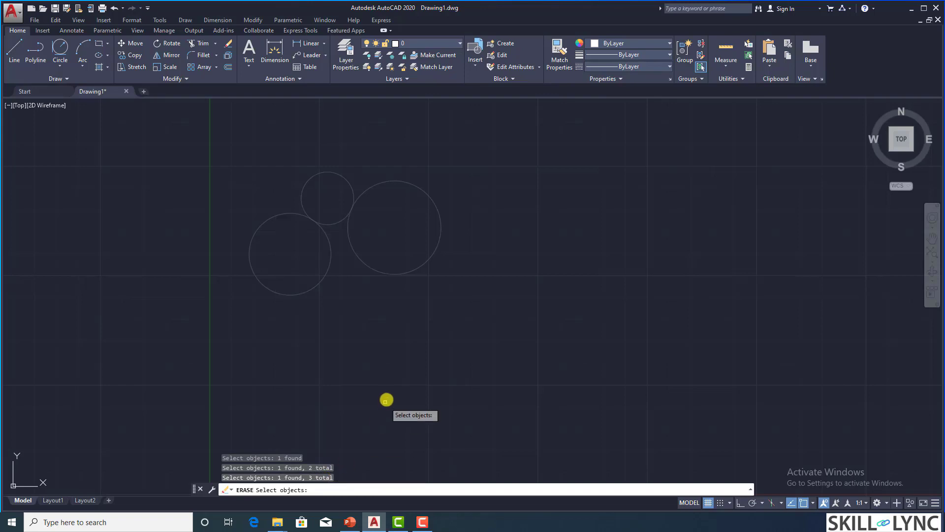
key(Return)
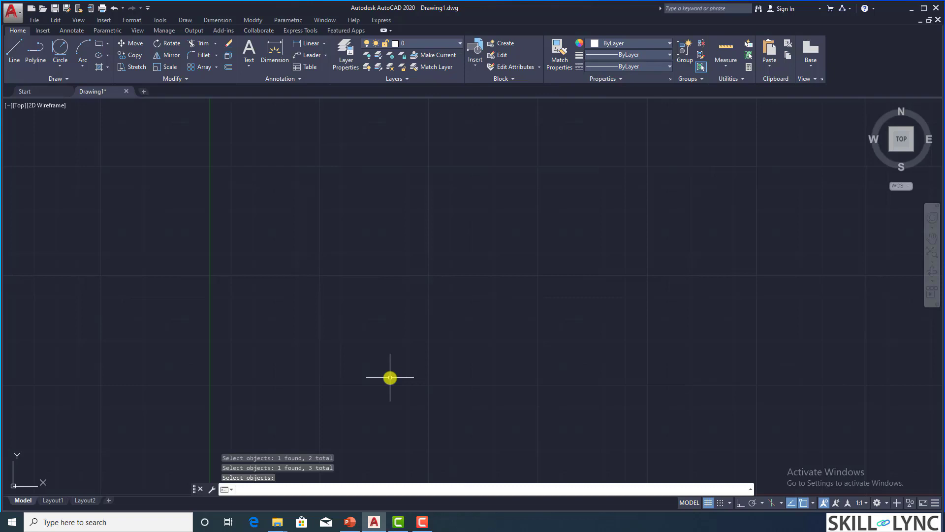
text(OOPS)
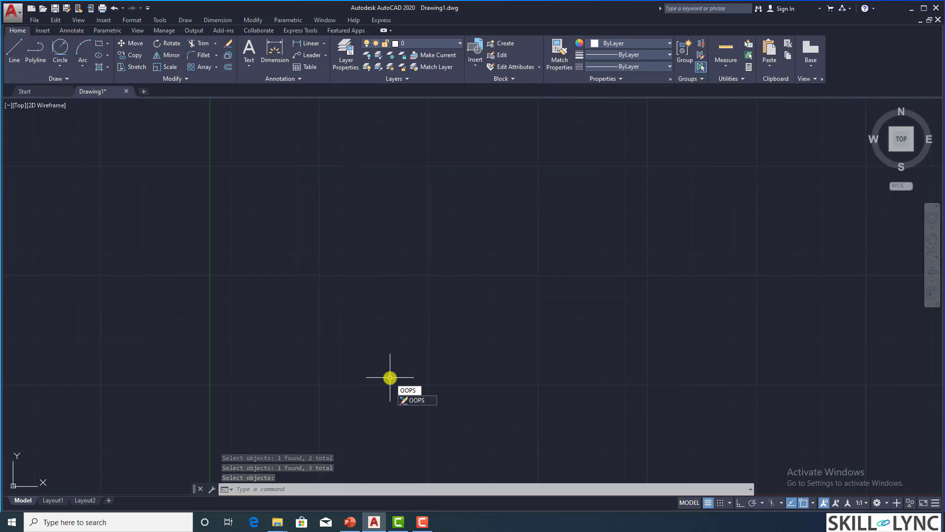
key(Return)
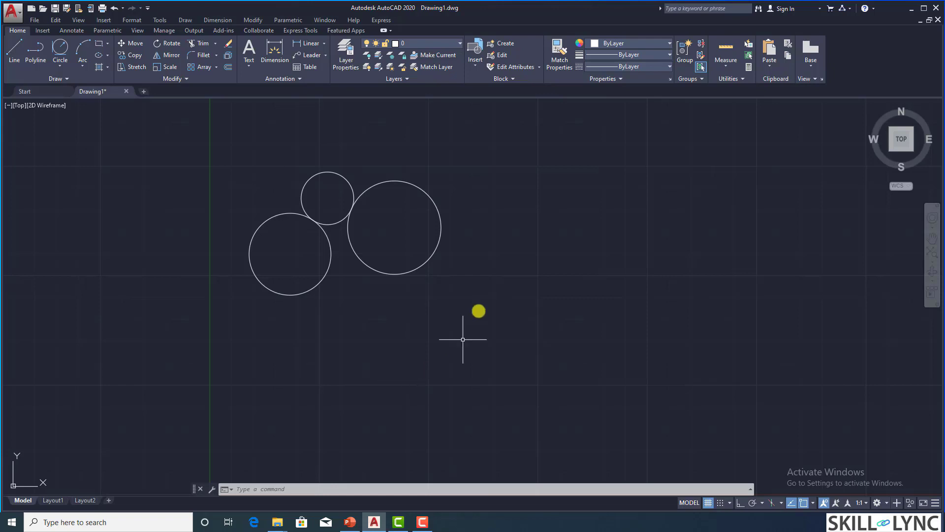
Step: Select all three circles with a selection window around them and delete them
mouse_move(219, 143)
mouse_down()
mouse_move(407, 274)
mouse_move(507, 253)
mouse_move(521, 172)
mouse_up()
click(221, 133)
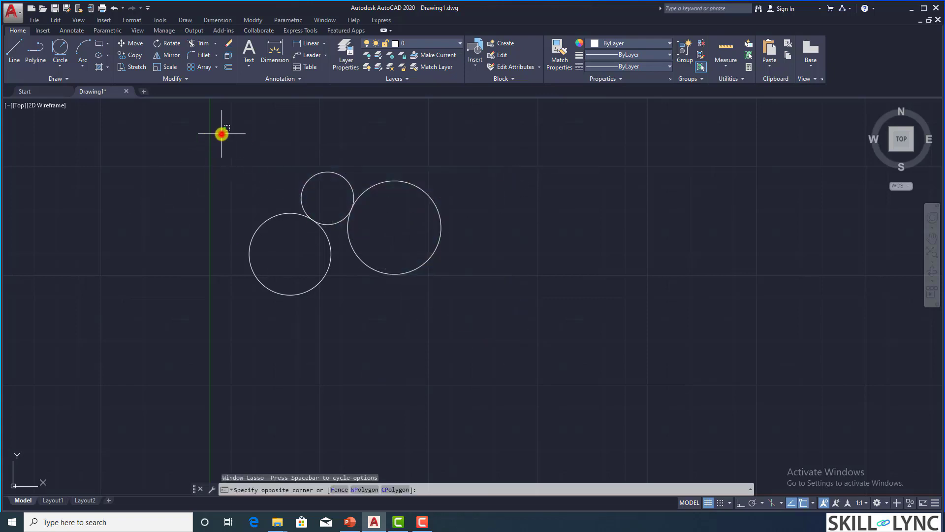
click(447, 305)
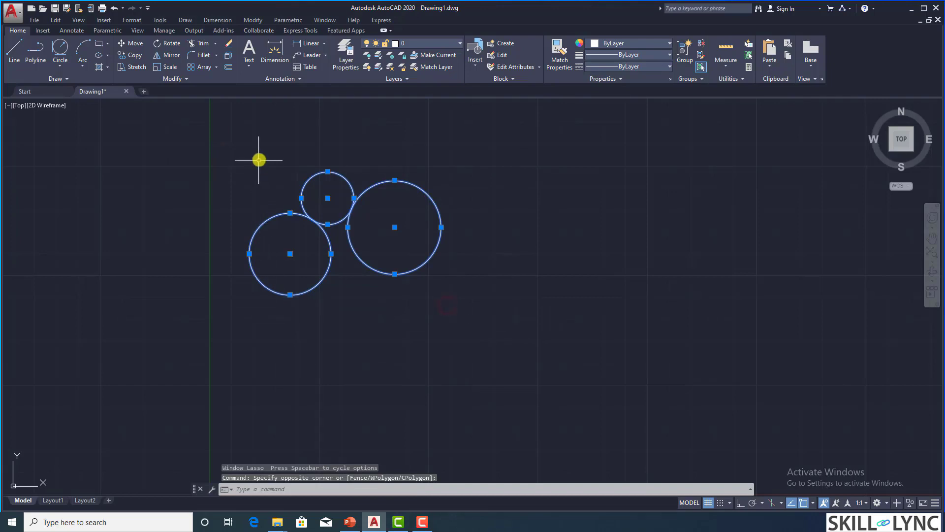
click(248, 147)
click(474, 306)
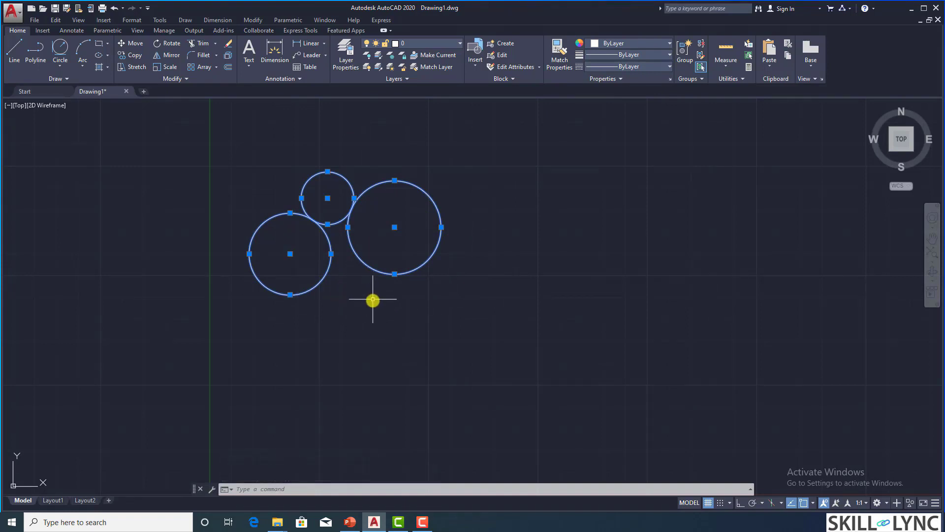
mouse_move(252, 134)
mouse_down()
mouse_move(283, 181)
mouse_move(333, 155)
mouse_move(440, 154)
mouse_move(527, 304)
mouse_move(275, 381)
mouse_move(193, 297)
mouse_move(179, 213)
mouse_move(187, 196)
mouse_up()
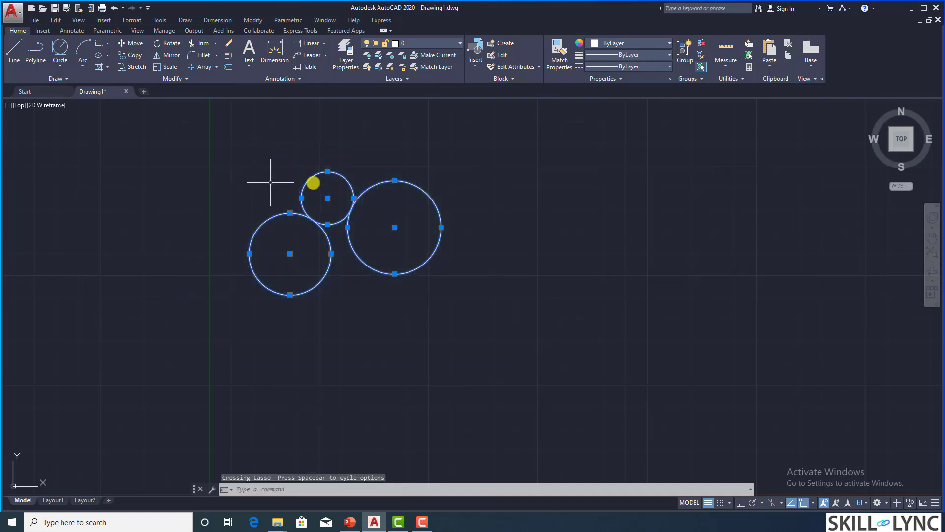
click(225, 139)
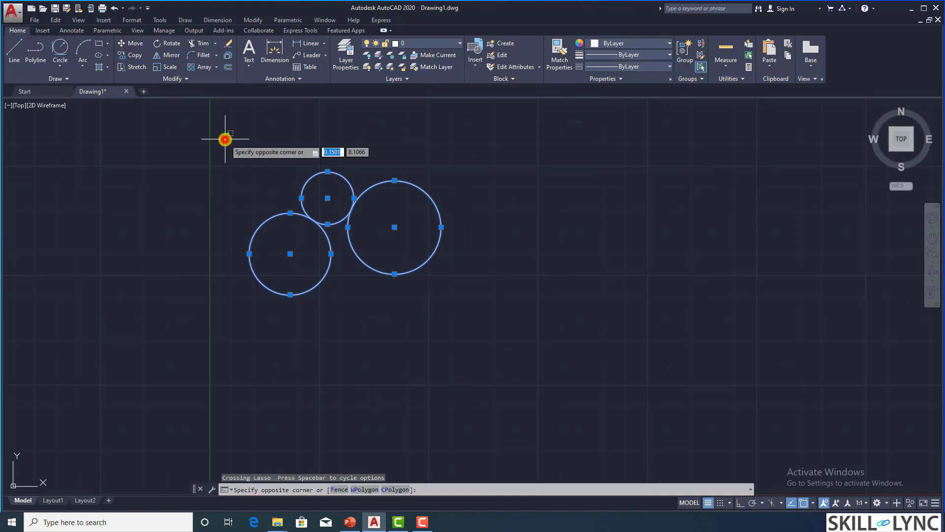
click(492, 335)
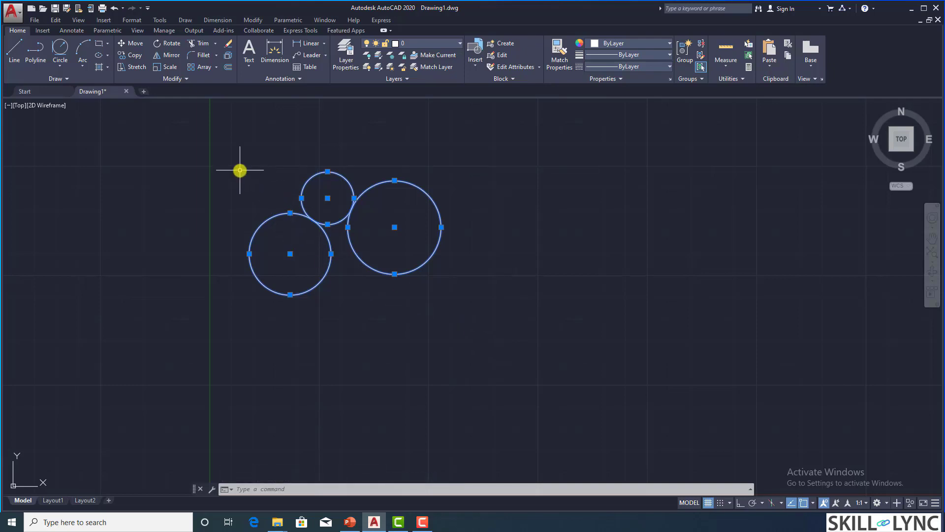
key(Delete)
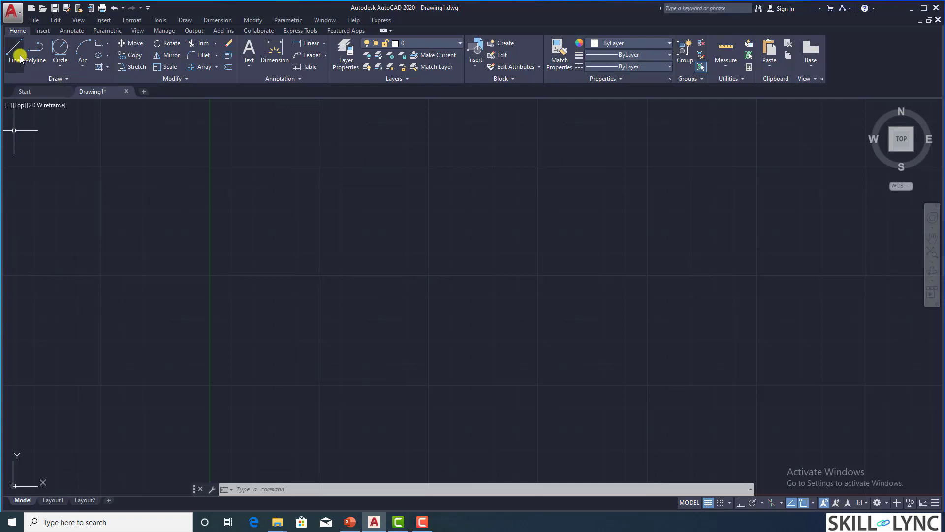
click(180, 21)
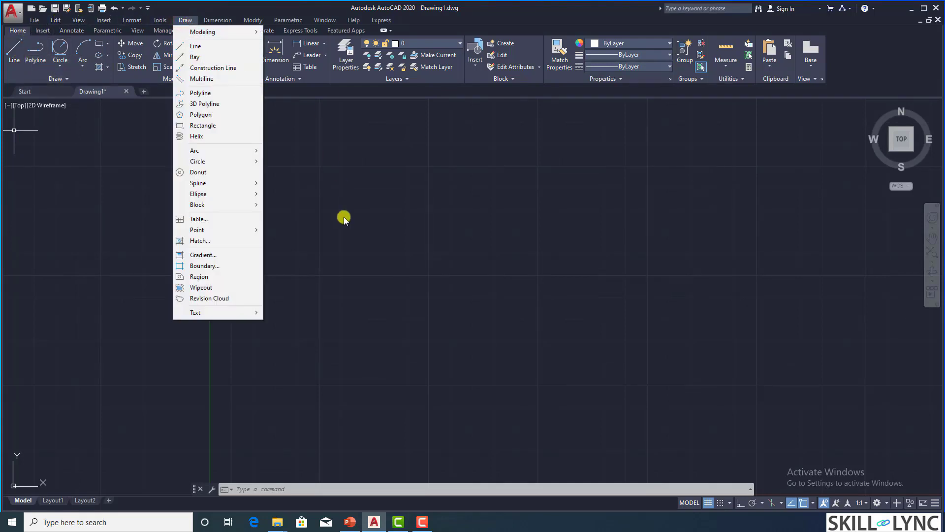
click(343, 216)
key(Escape)
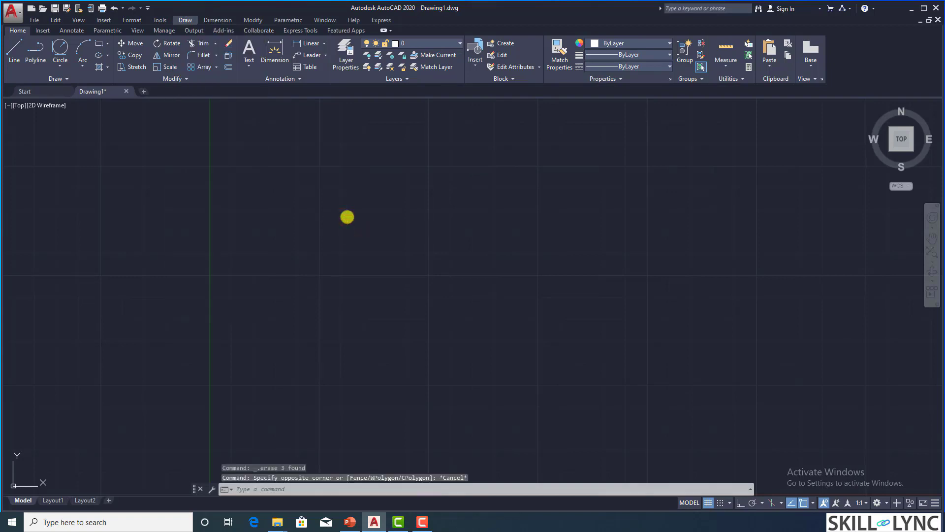
click(377, 244)
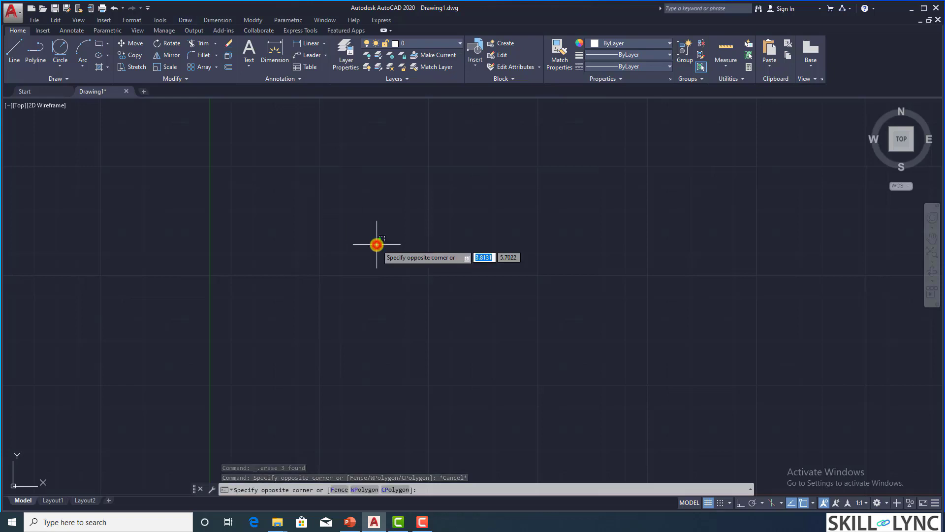
key(Escape)
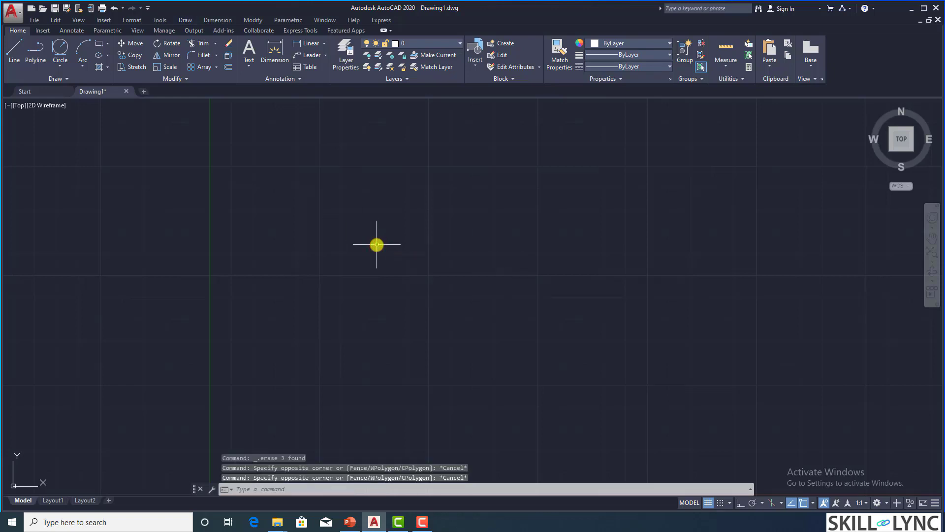
Step: Draw a single line from point 5,10 sloping down to the right, about 10.2 units long at about 29° below horizontal
text(l)
key(Return)
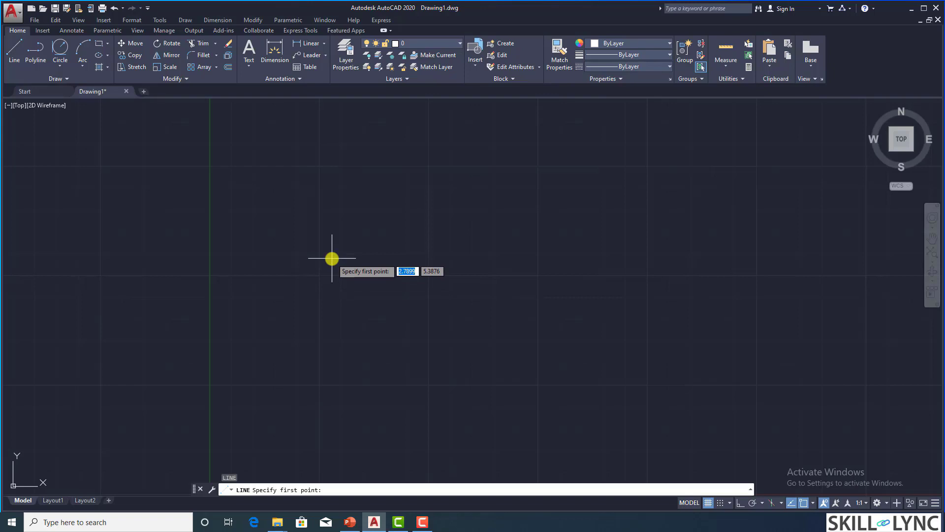
text(5)
key(Tab)
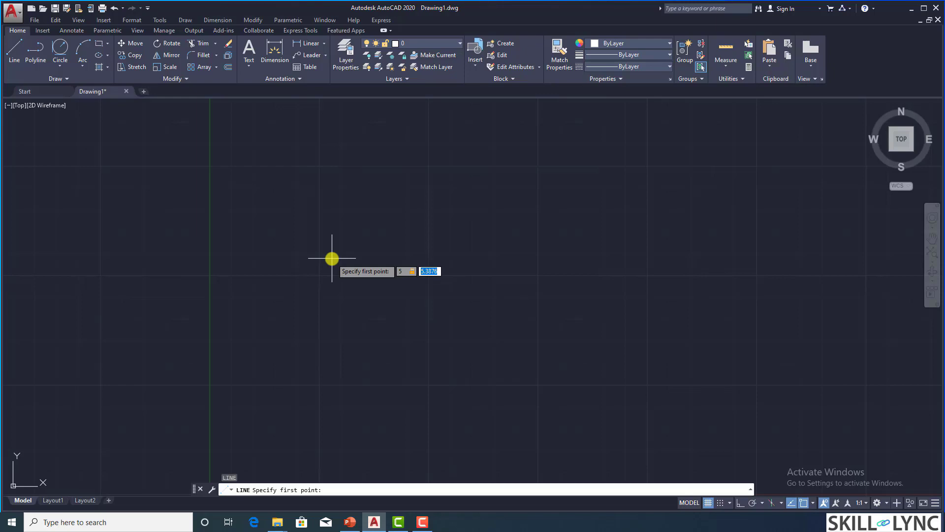
text(10)
key(Return)
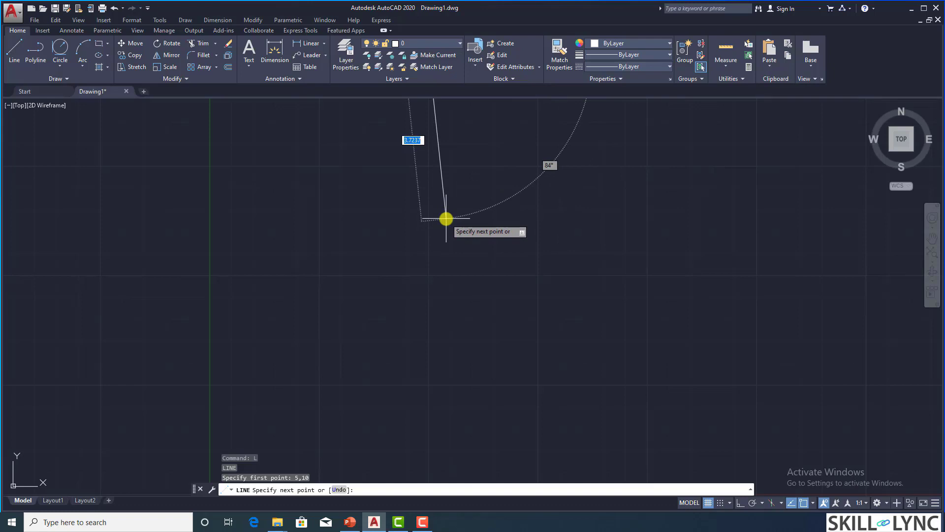
scroll(446, 219, down, 5)
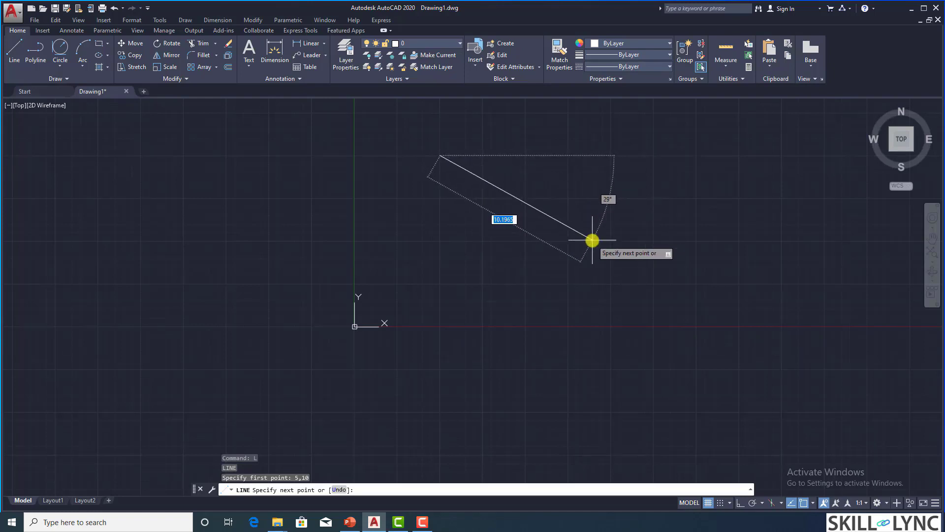
click(592, 241)
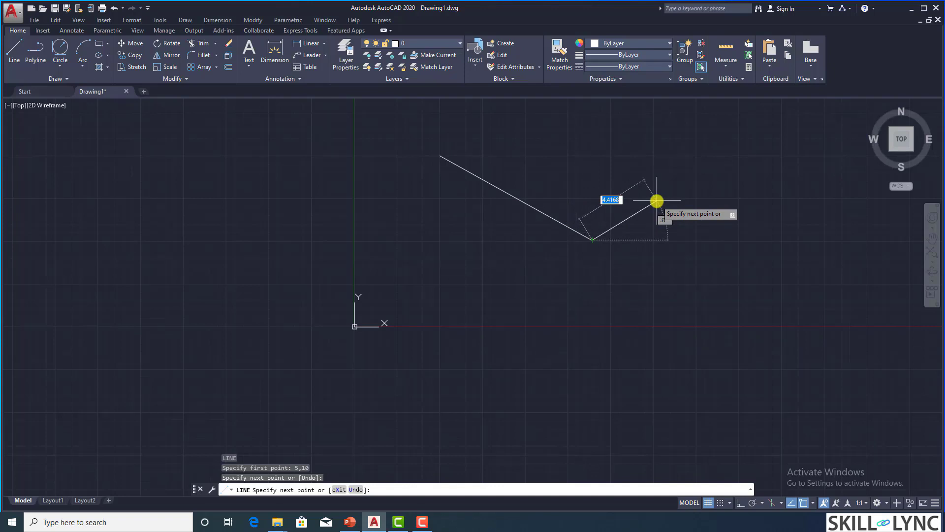
text(x)
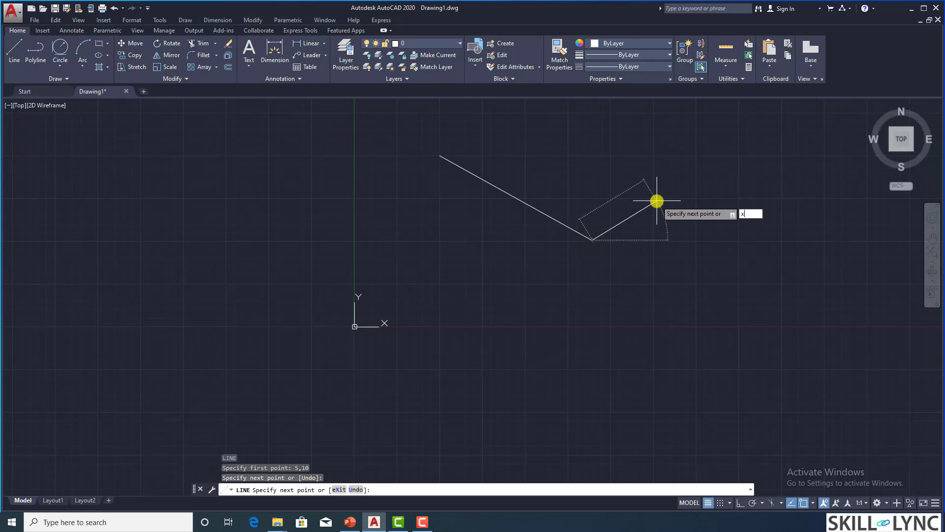
key(Return)
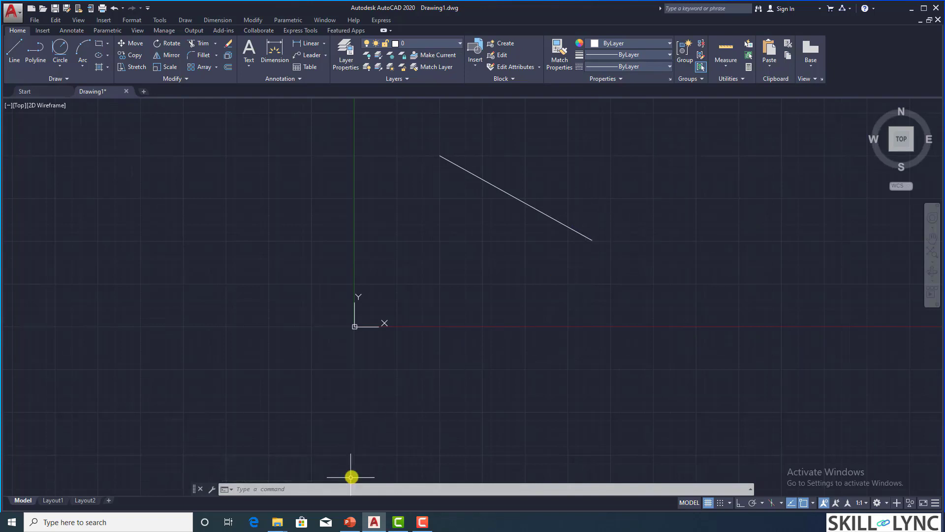
Step: Examine the expanded command history for the LINE alias, the first-point coordinates and the next-point prompts
click(750, 489)
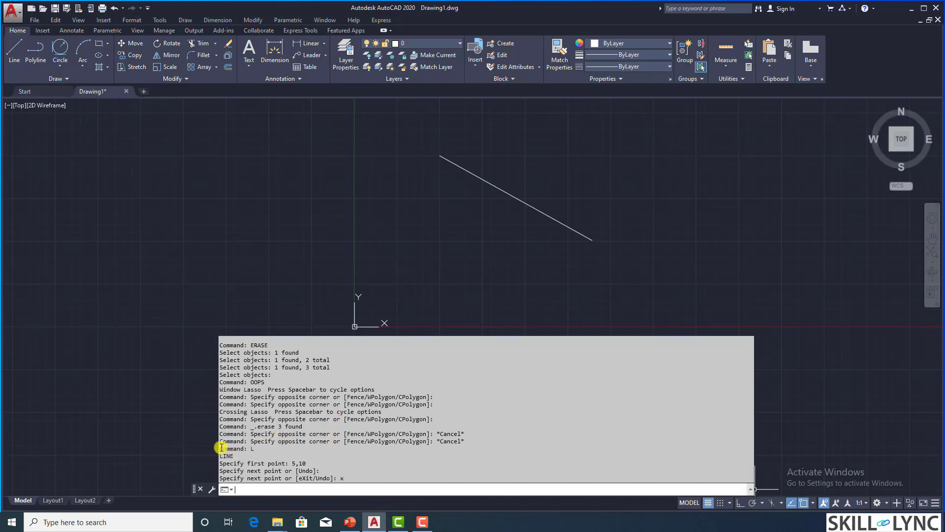
click(252, 448)
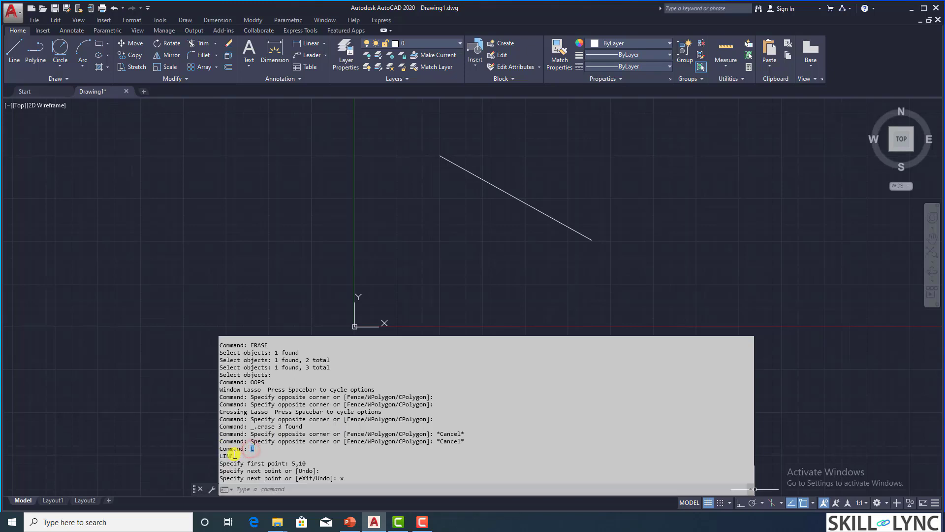
double_click(229, 456)
click(262, 458)
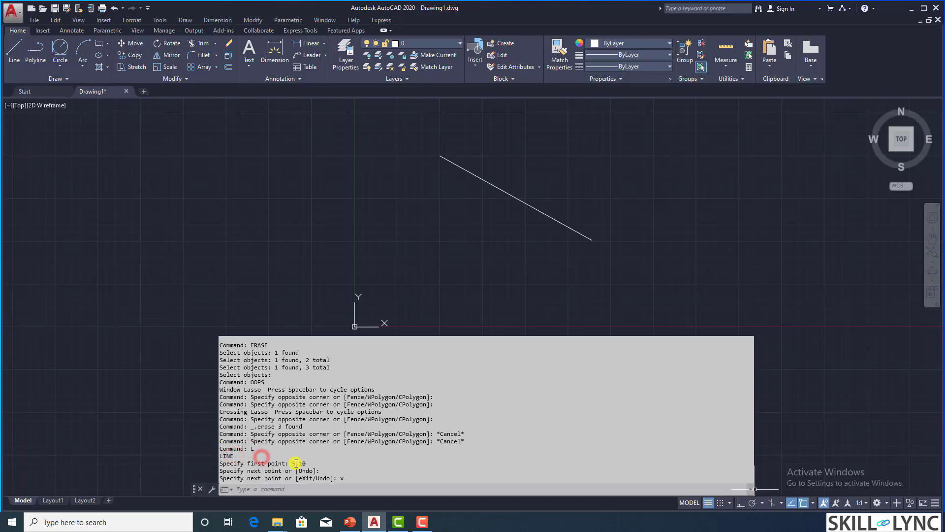
click(292, 463)
drag(292, 463, 310, 463)
click(302, 477)
drag(302, 477, 306, 477)
click(441, 234)
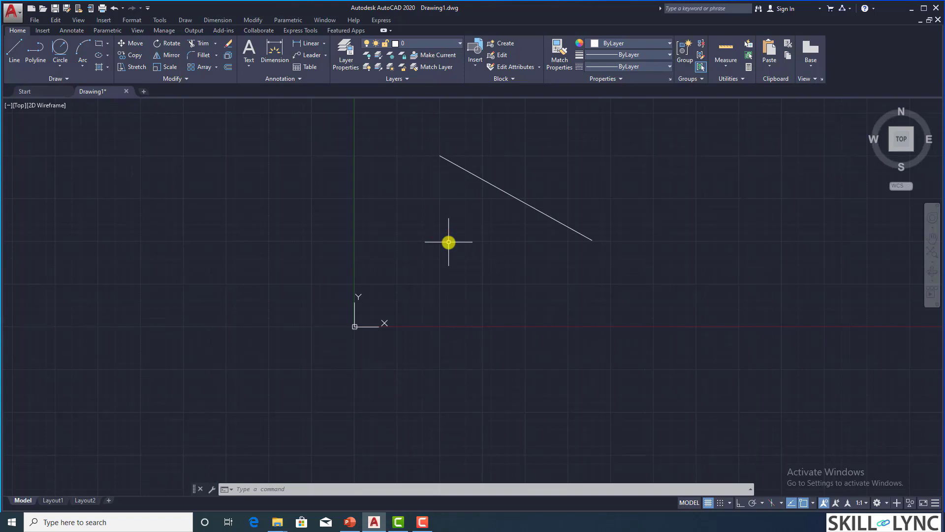
Step: Draw a second single line freehand below the existing one, sloping up to the right
text(l)
key(Return)
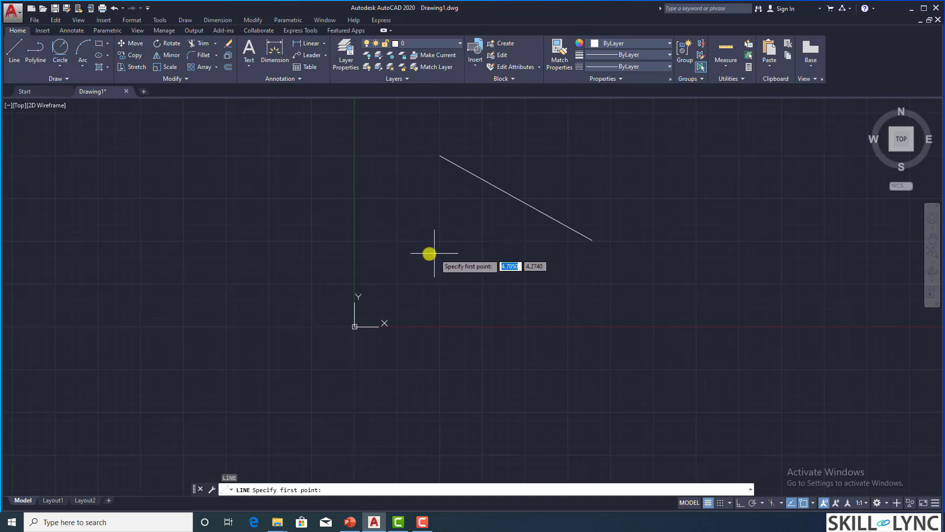
click(429, 264)
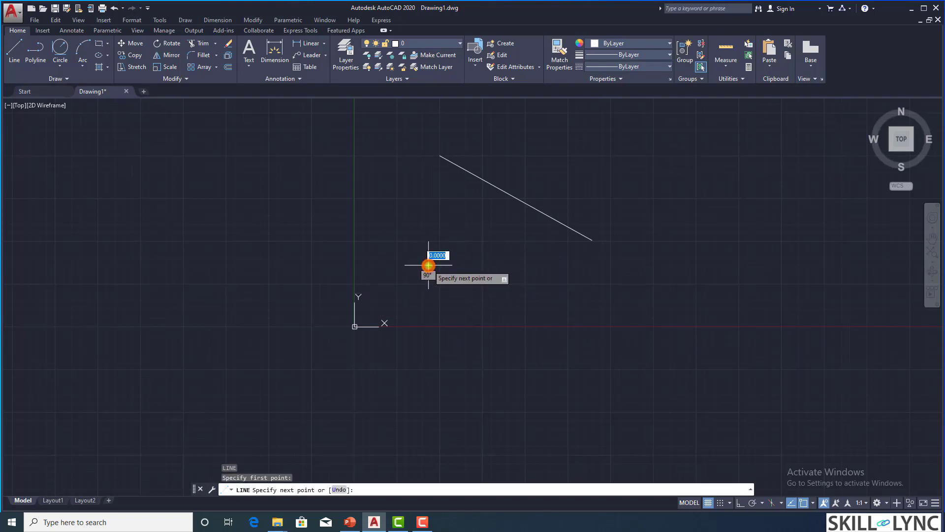
click(491, 219)
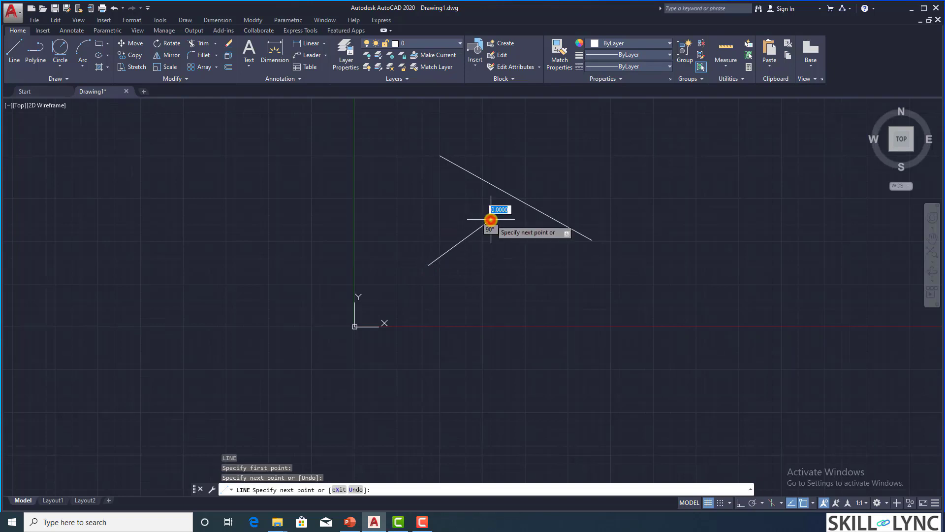
key(Return)
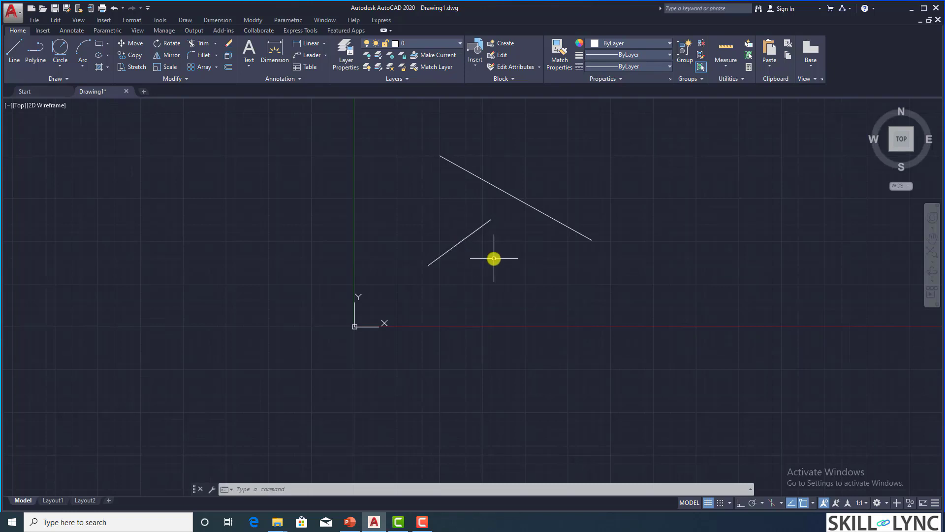
Step: Erase both lines with the ERASE command, picking each one individually
text(era)
key(Return)
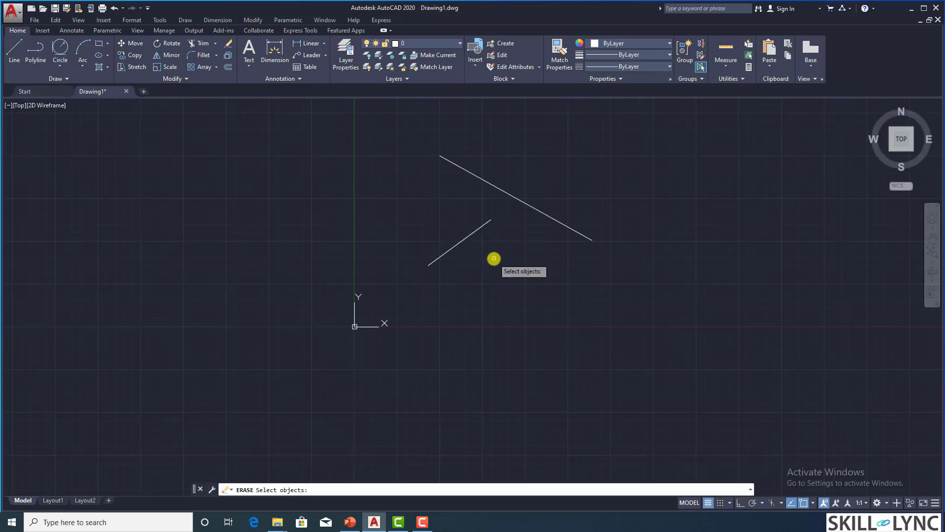
click(478, 237)
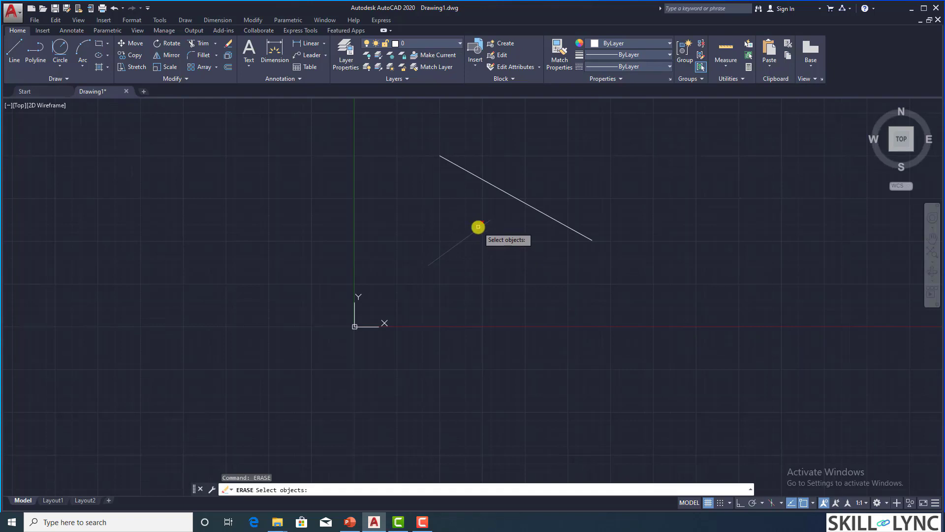
click(499, 190)
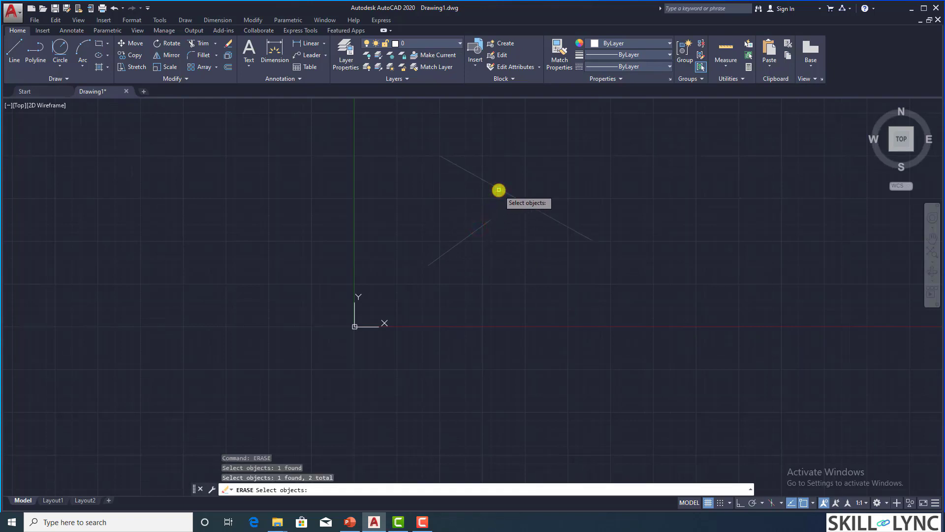
key(Return)
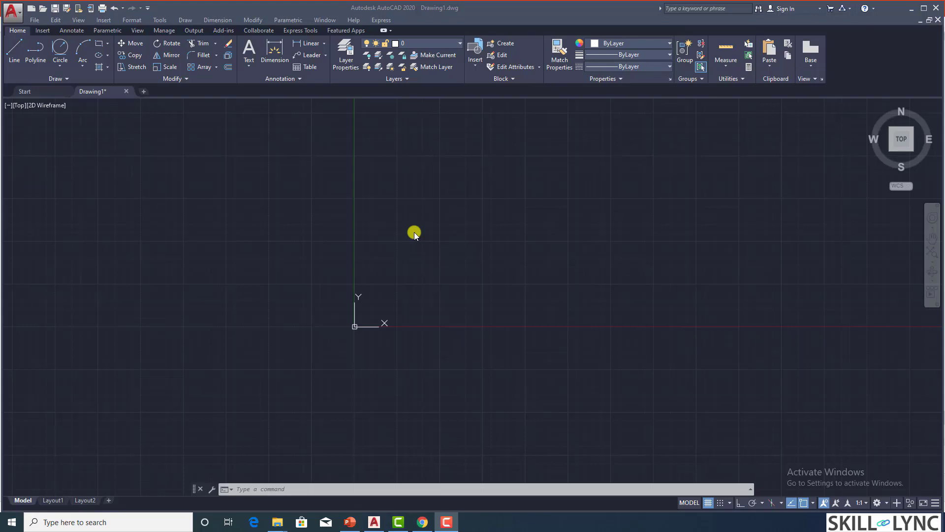
Step: Start a line at absolute point 5,5 and draw the rectangle's bottom edge to 15,5
click(415, 232)
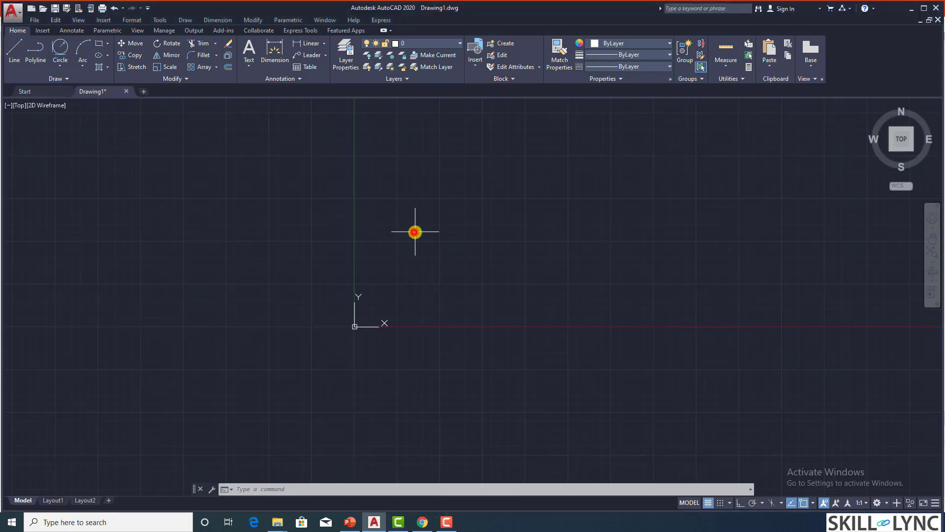
text(l)
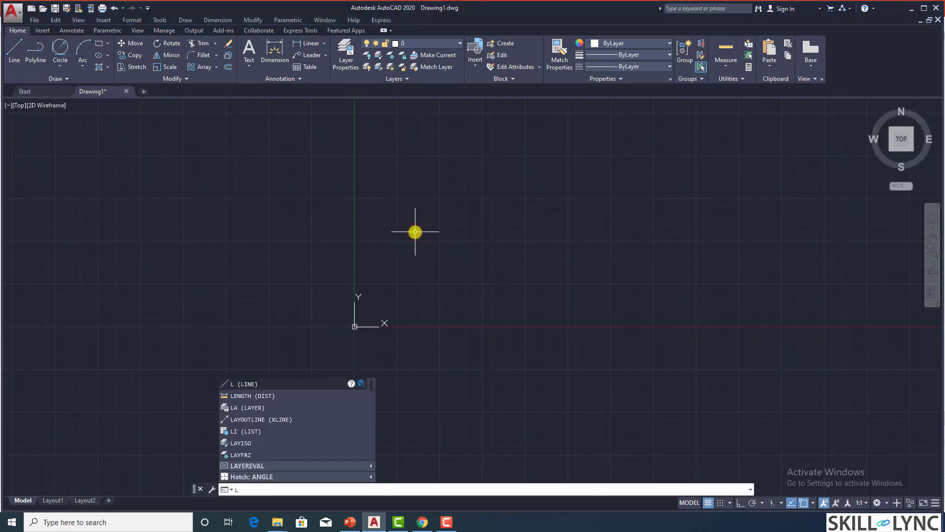
key(Return)
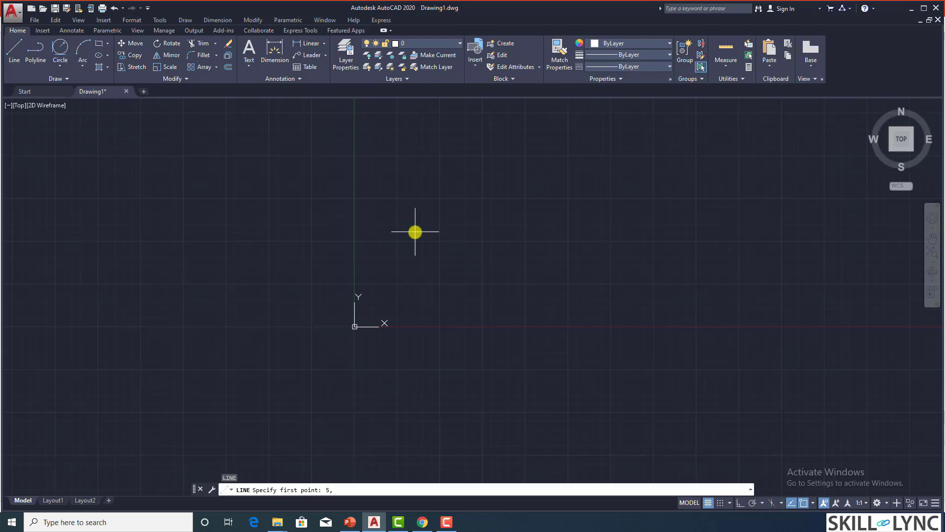
text(5)
key(Return)
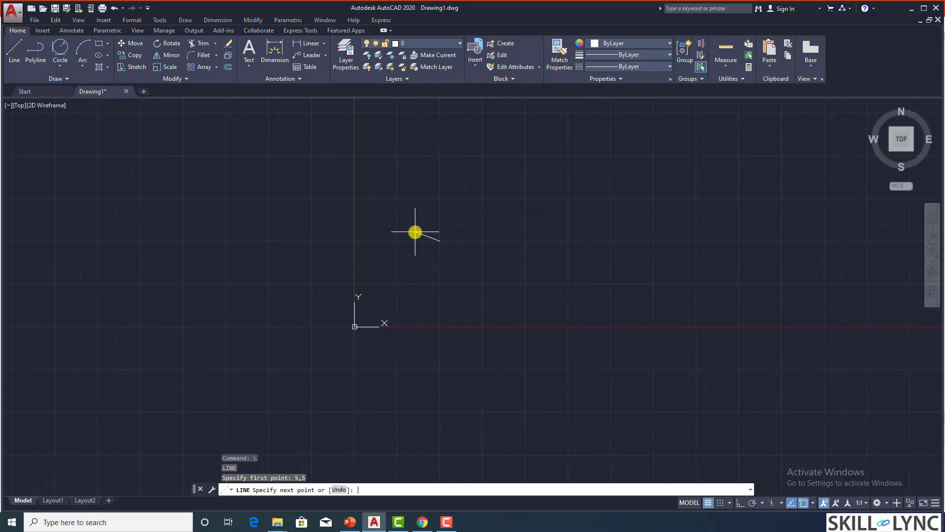
text(15,5)
key(Return)
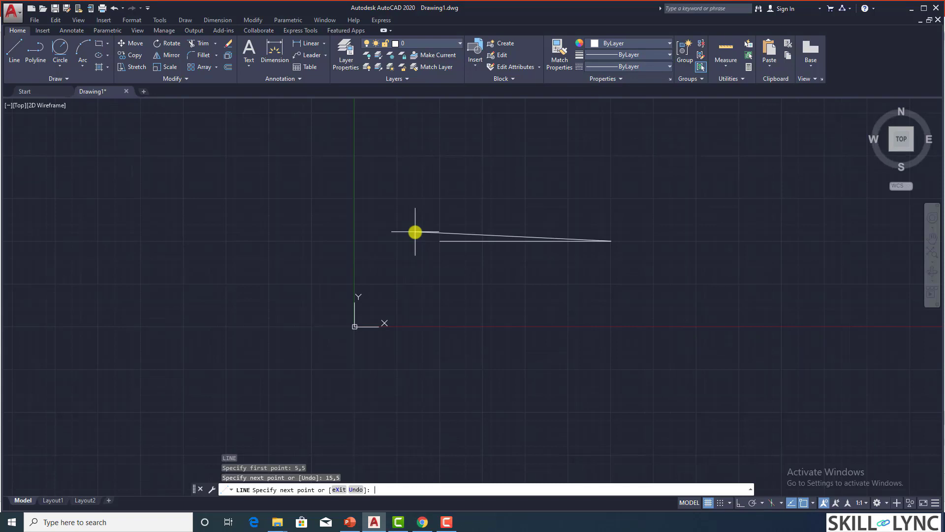
Step: Complete the rectangle with absolute points 15,10, 5,10 and 5,5, and end the LINE command
text(1)
text(10)
key(Return)
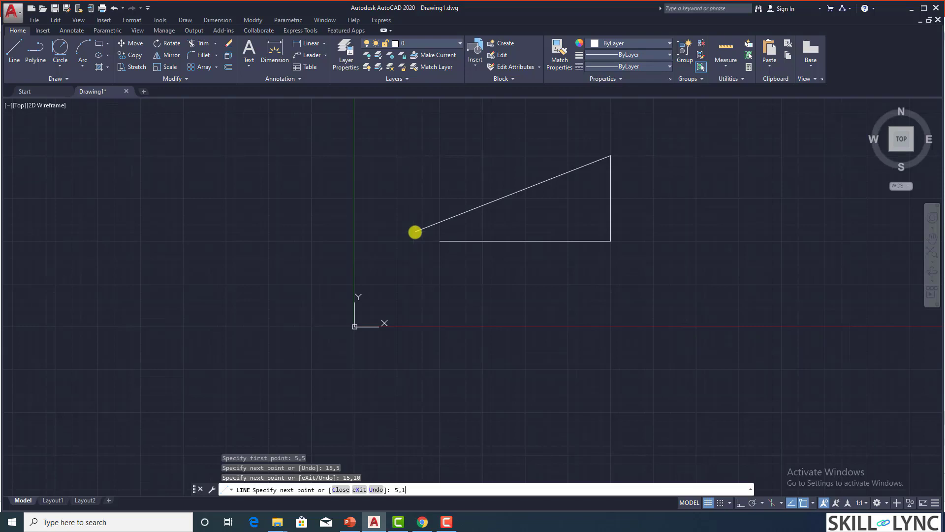
text(10)
key(Return)
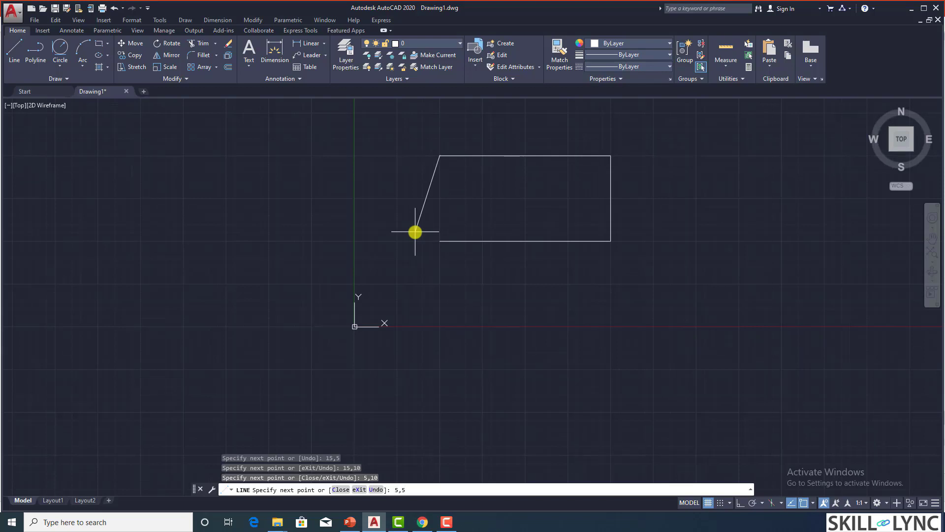
text(5,5)
key(Return)
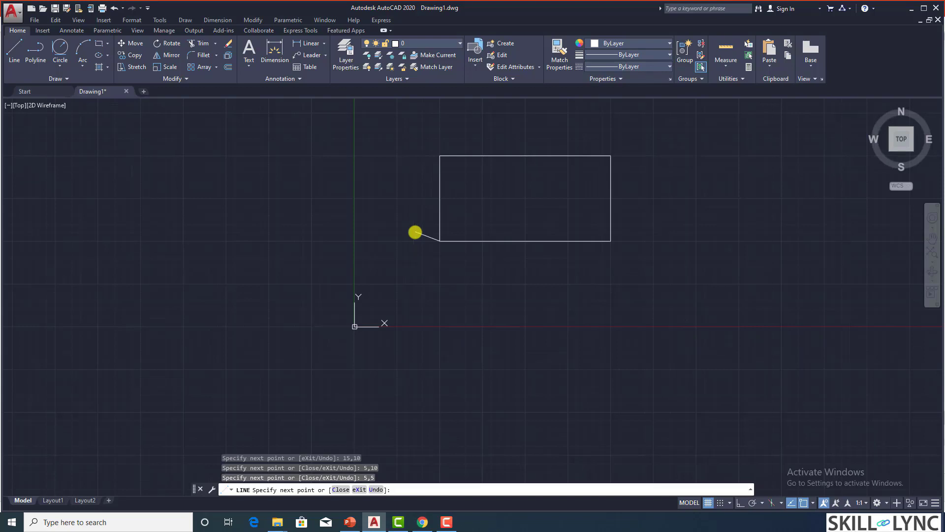
key(Return)
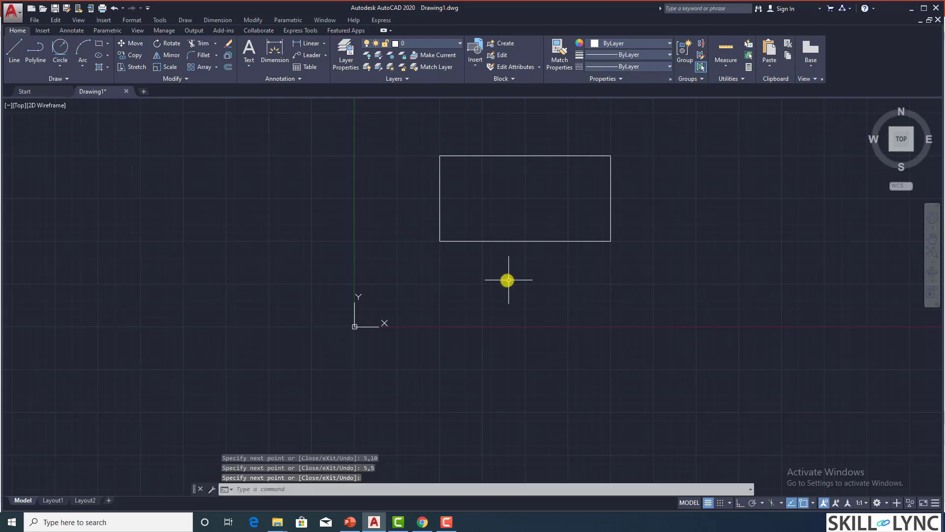
Step: Review the command history of the rectangle's coordinates, and delete its four lines using a selection window around them
click(750, 488)
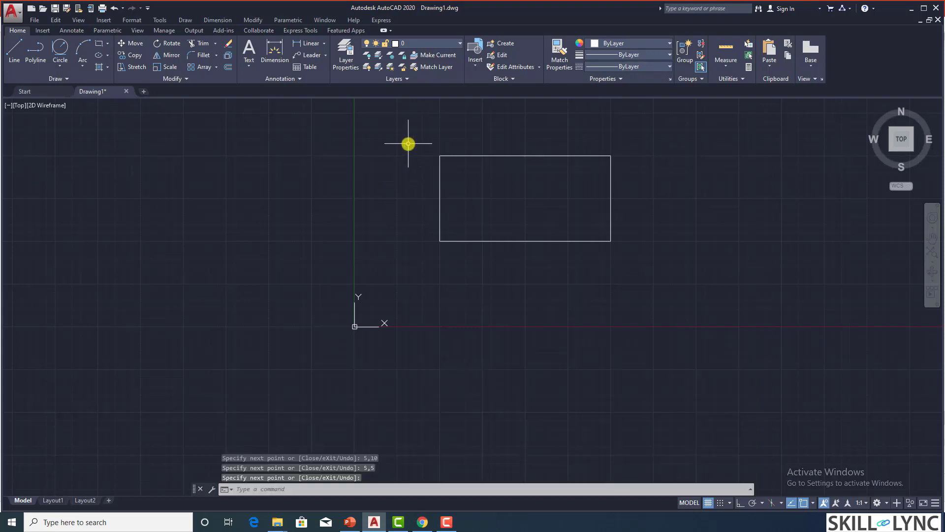
click(411, 140)
click(666, 261)
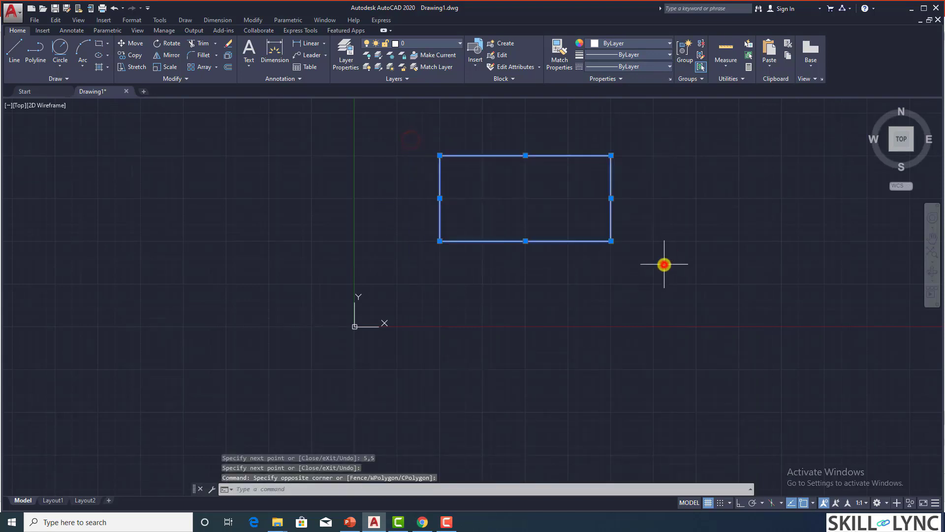
key(Delete)
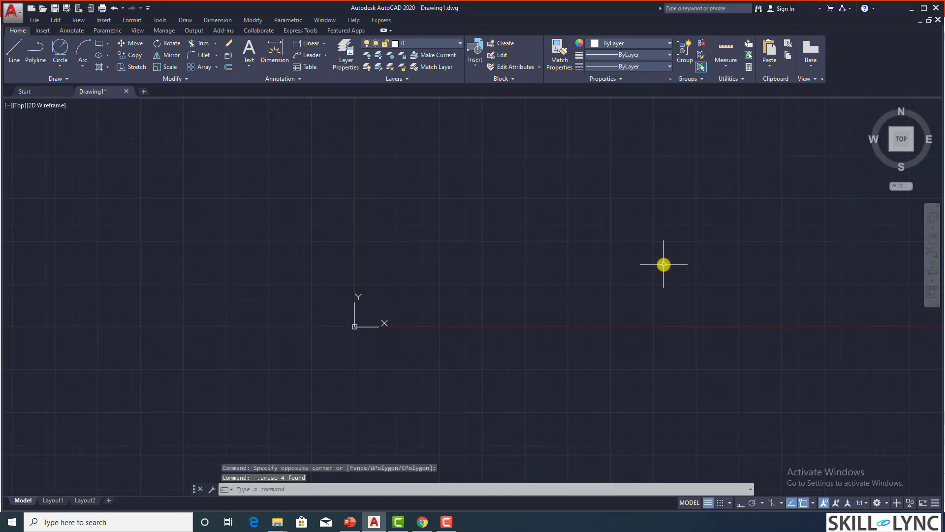
text(l)
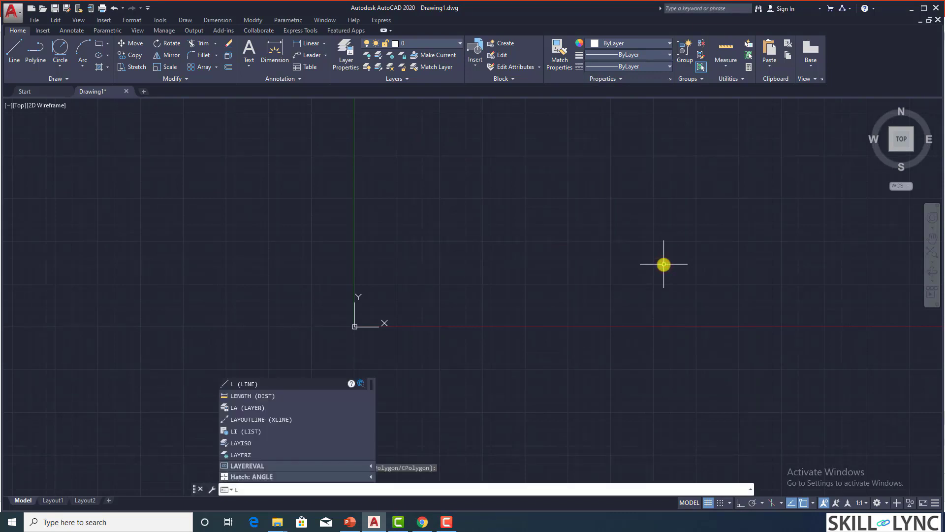
key(Return)
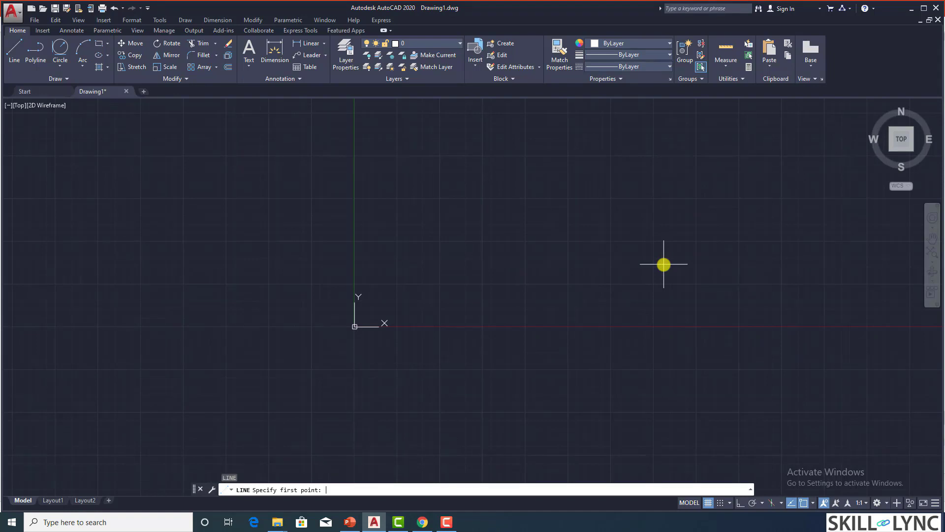
text(5,5)
key(Return)
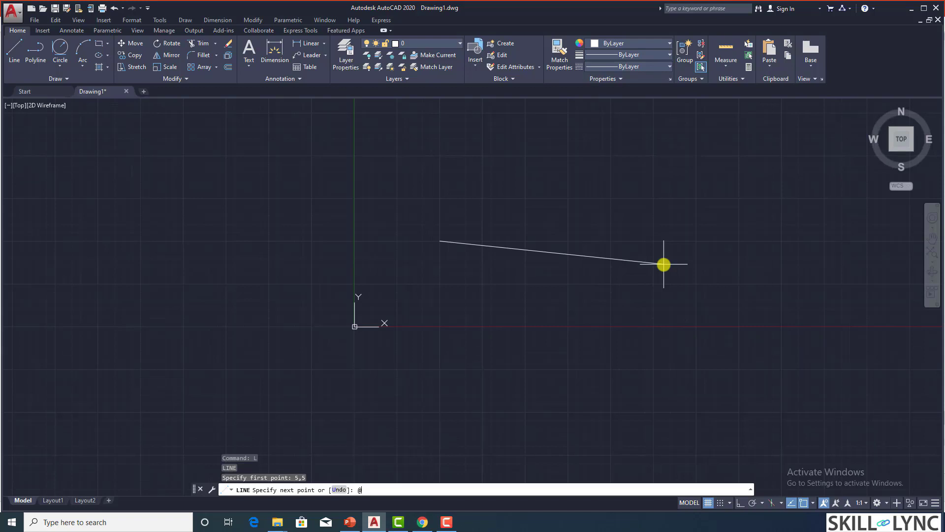
text(10)
key(Return)
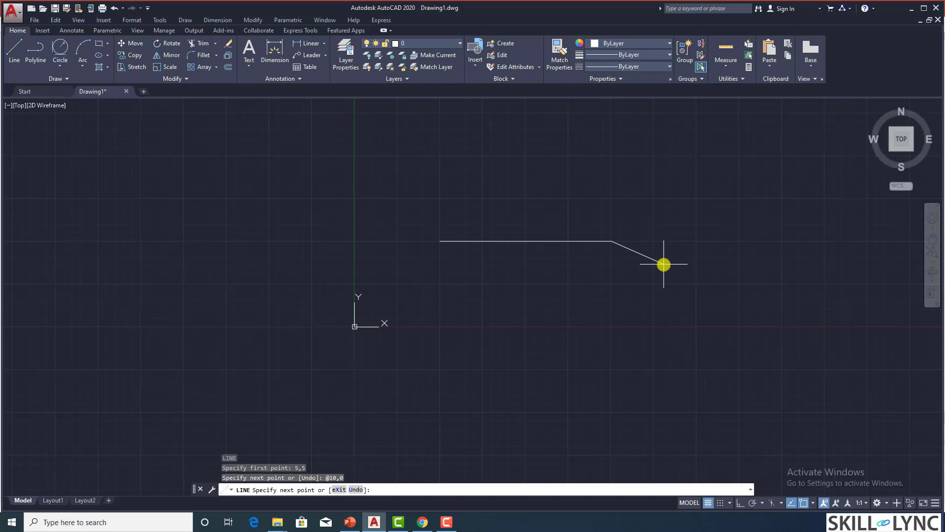
Step: Try 0,@5 as the next point, and draw the rectangle's right edge upward to relative point @0,5
text(0,@5)
key(Return)
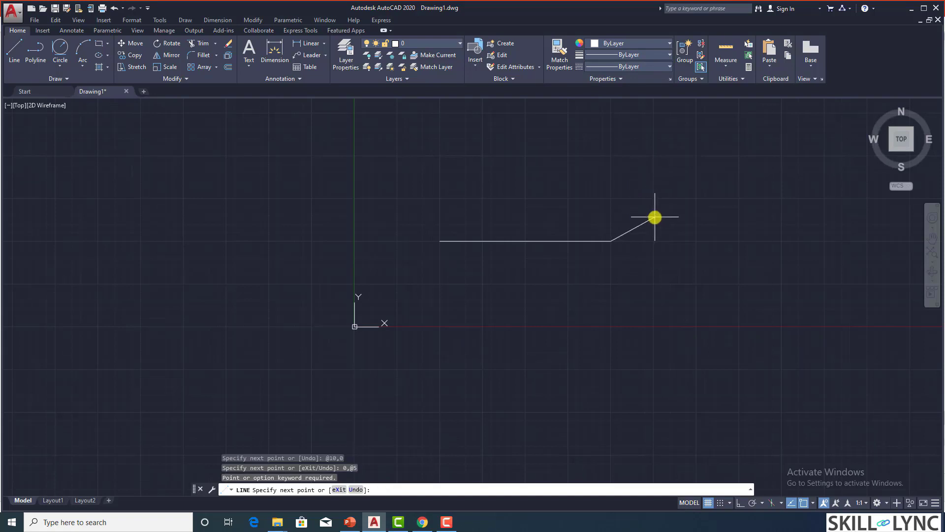
key(F8)
text(@0,5)
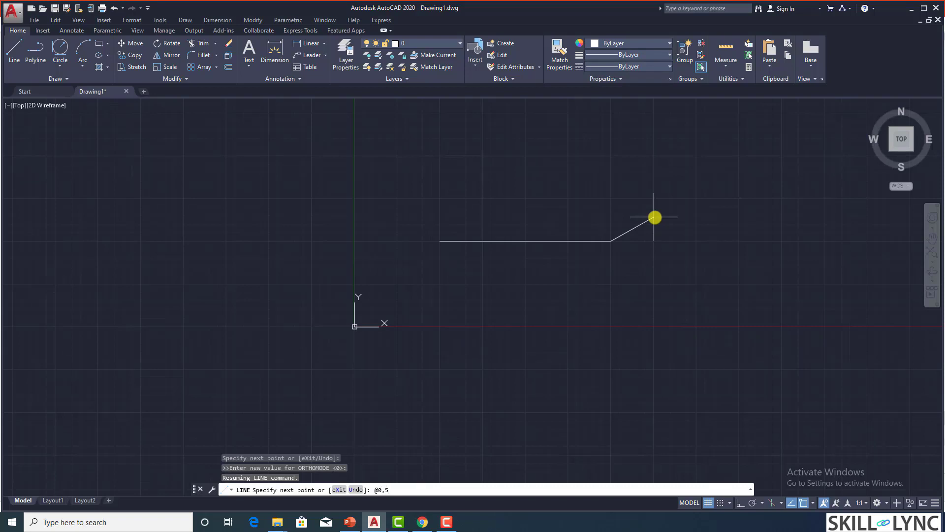
key(Return)
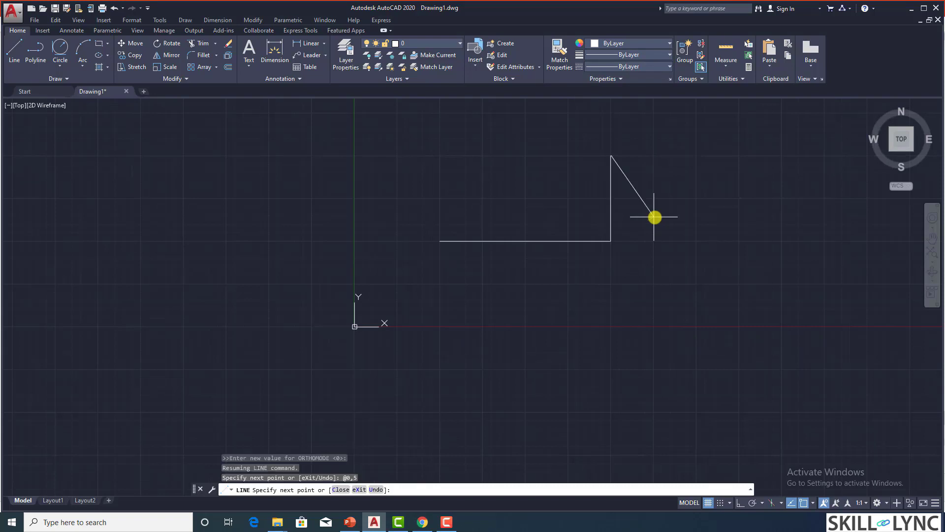
Step: Draw the top edge to @-10,0 and the left edge to @0,-5, and end the LINE command
text(@)
text(-10,0)
key(Return)
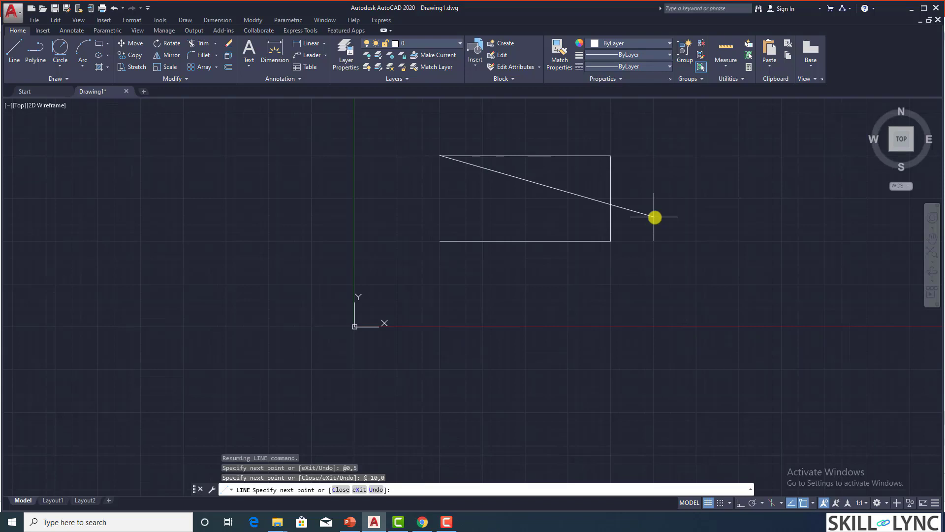
text(@)
text(0,-5)
key(Return)
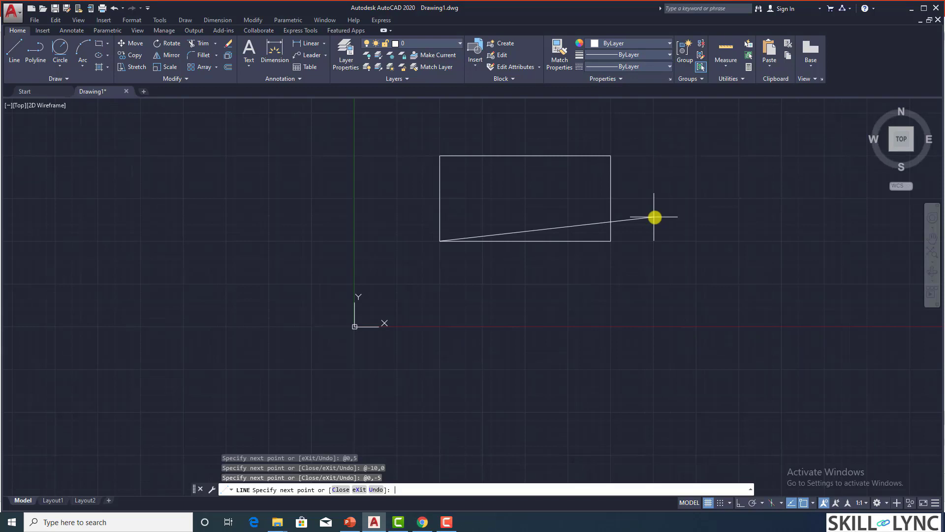
key(Return)
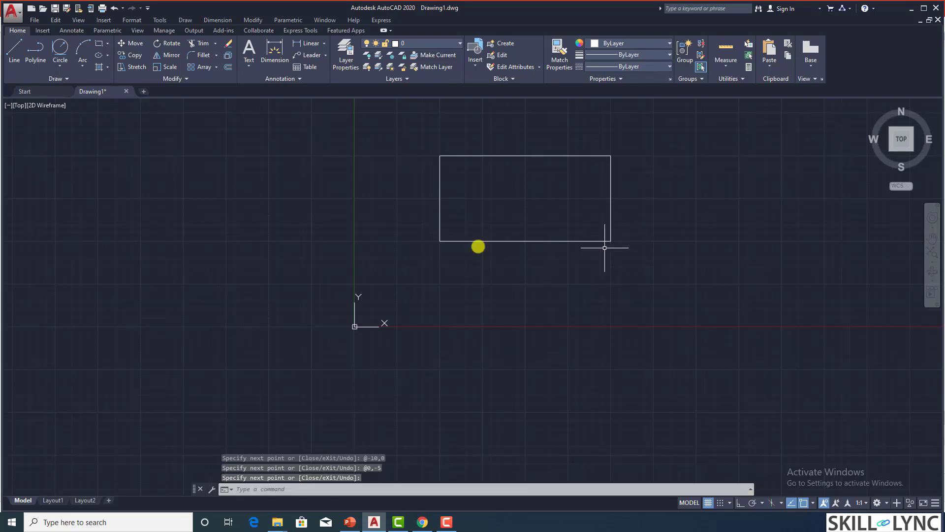
click(750, 490)
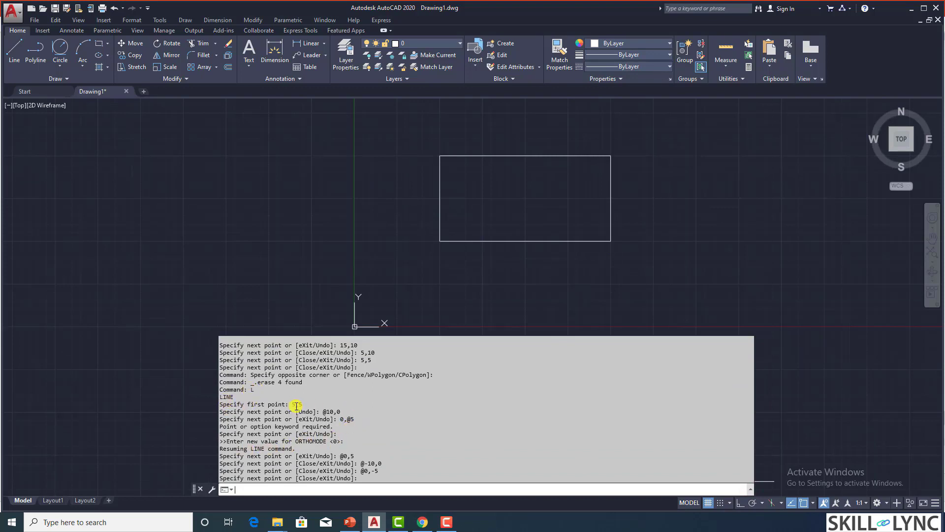
click(324, 412)
drag(324, 412, 330, 411)
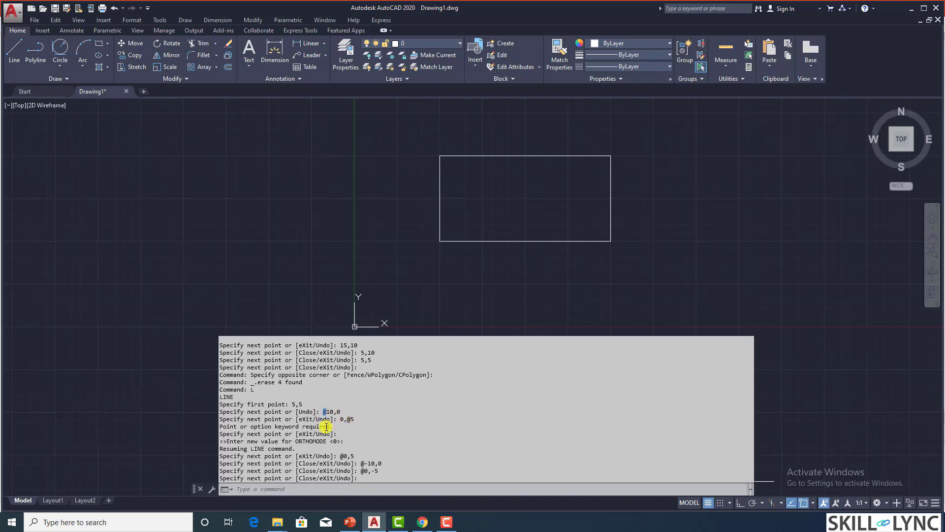
click(341, 419)
drag(341, 419, 356, 421)
click(442, 275)
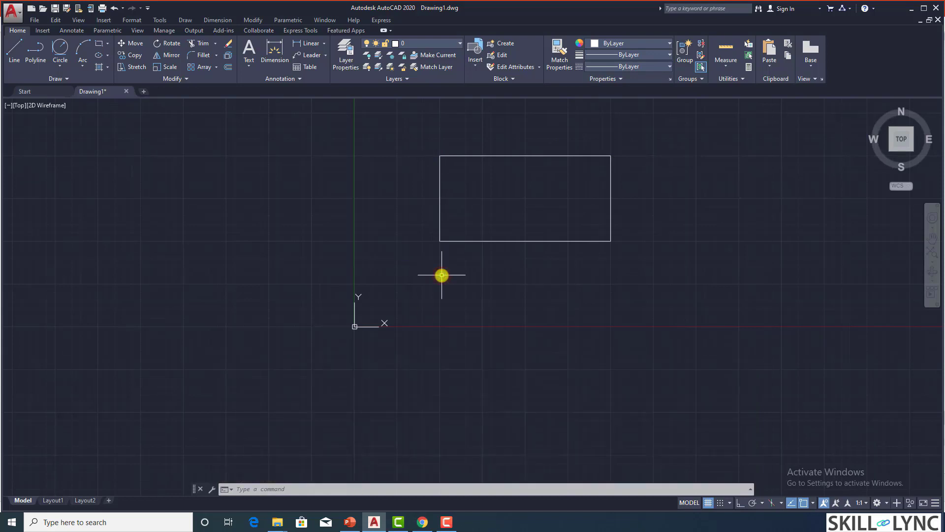
Step: Erase the four lines of the rectangle with the ERASE command, picking each edge individually
text(erase)
key(Return)
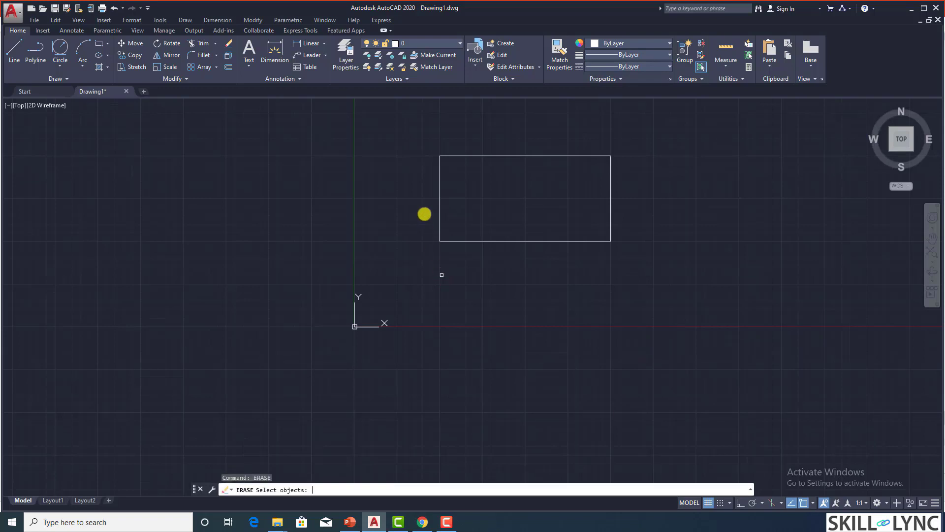
click(439, 176)
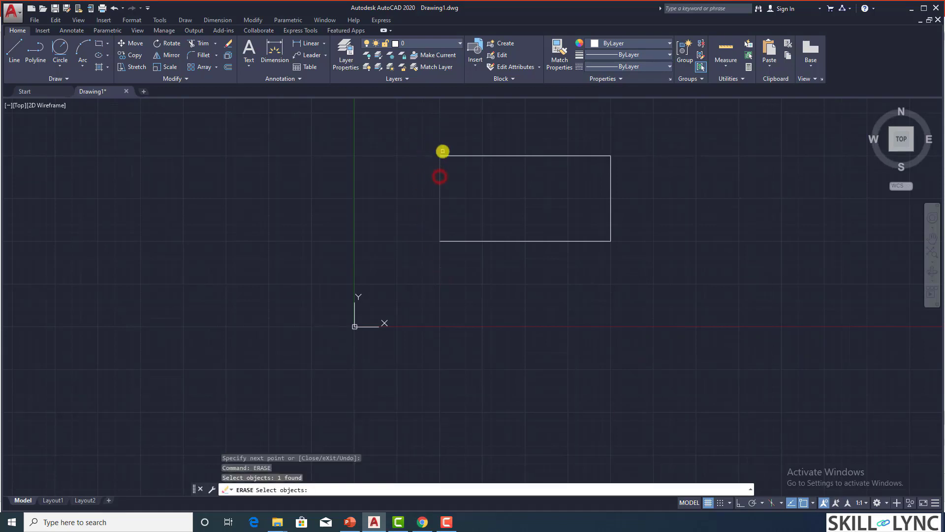
click(447, 156)
click(608, 185)
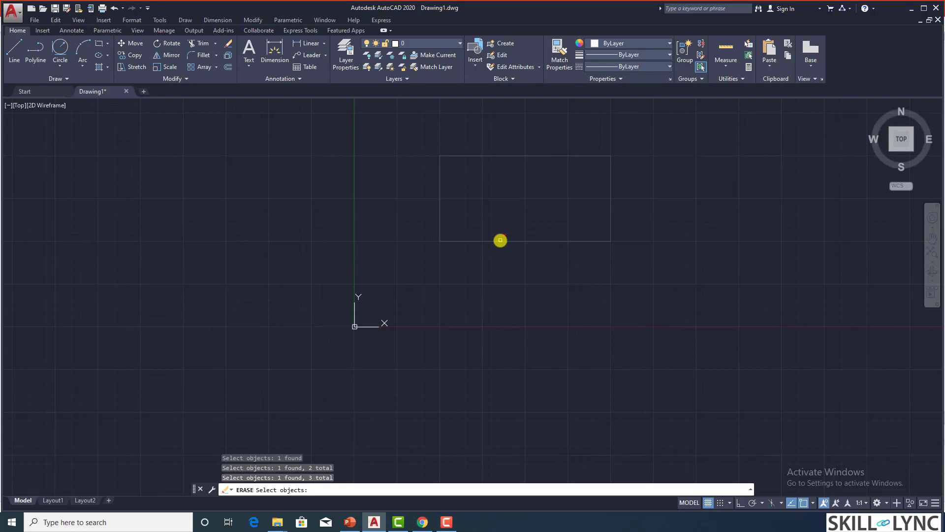
click(519, 241)
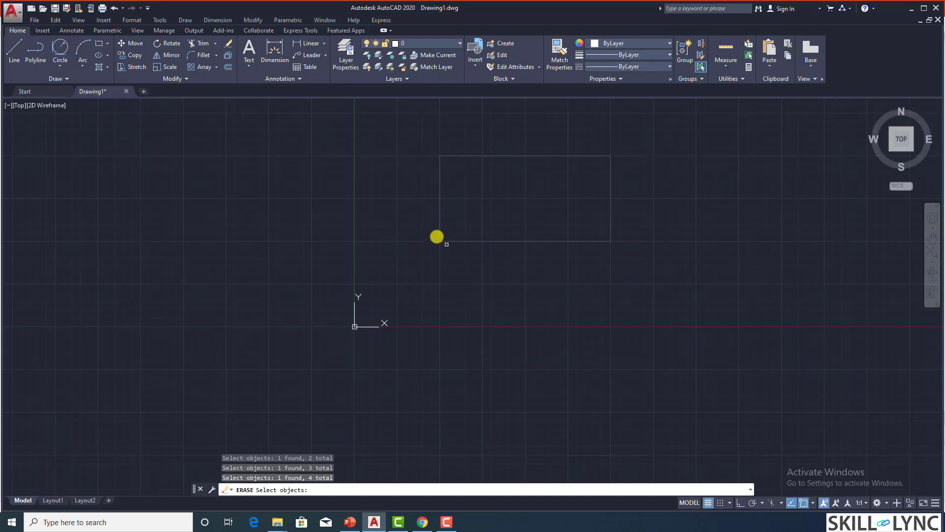
click(328, 492)
key(Return)
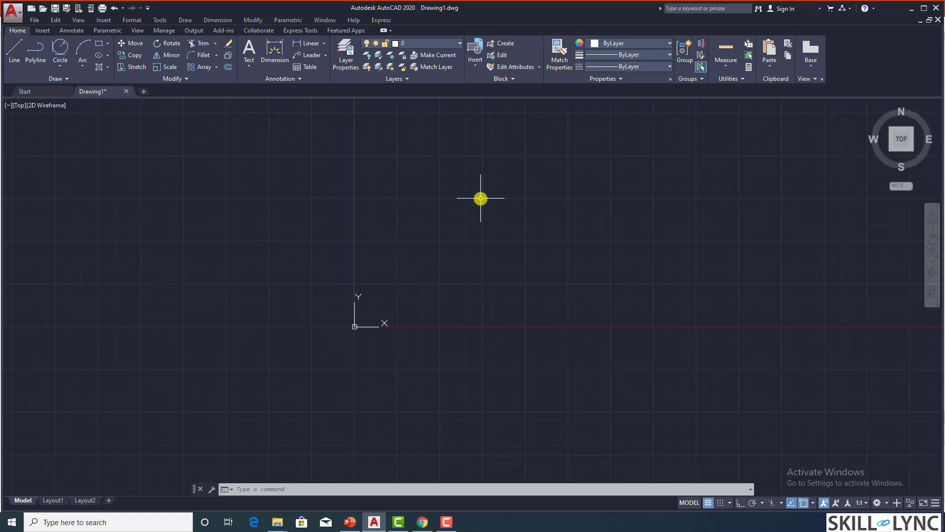
text(l)
key(Return)
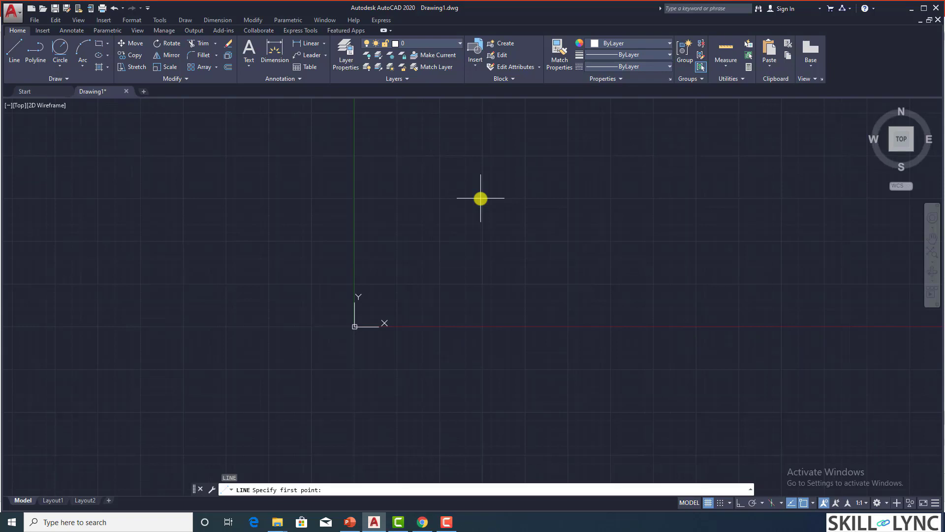
text(5,5)
key(Return)
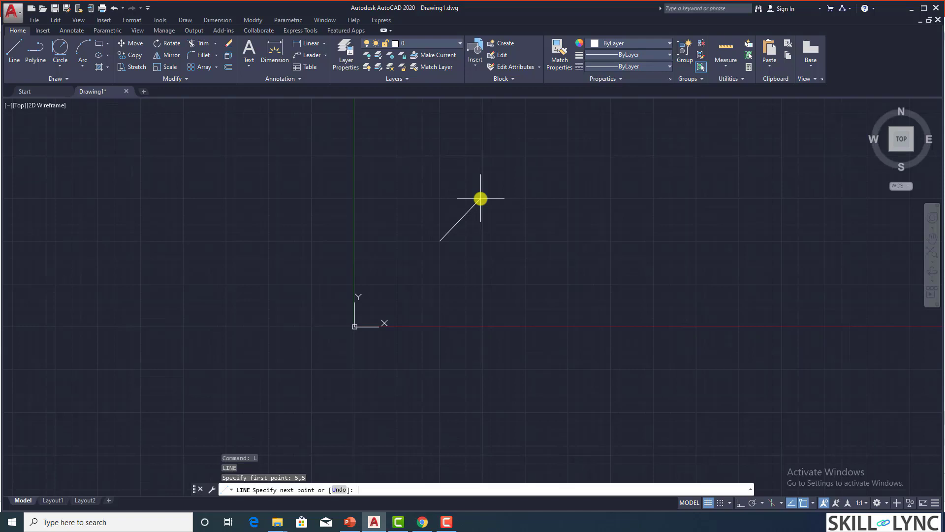
text(@10)
text(0)
key(Return)
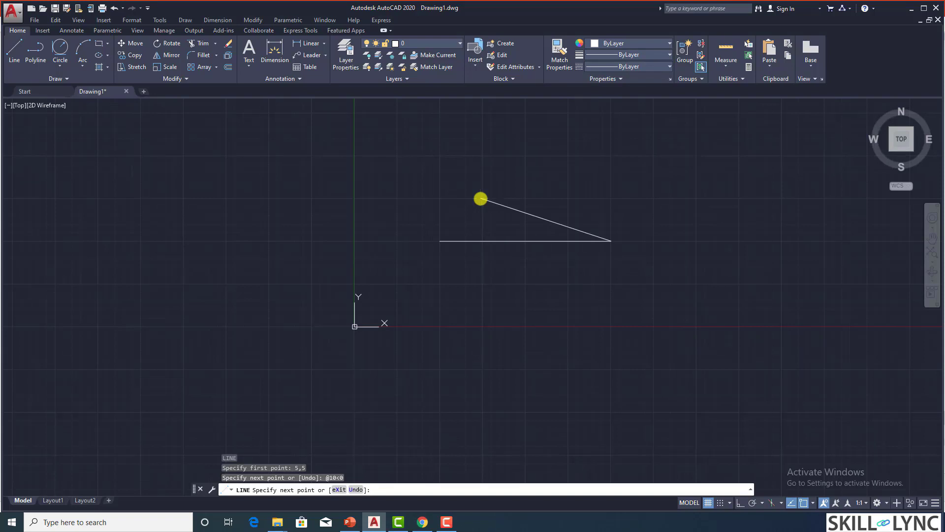
text(@)
text(5<90)
key(Return)
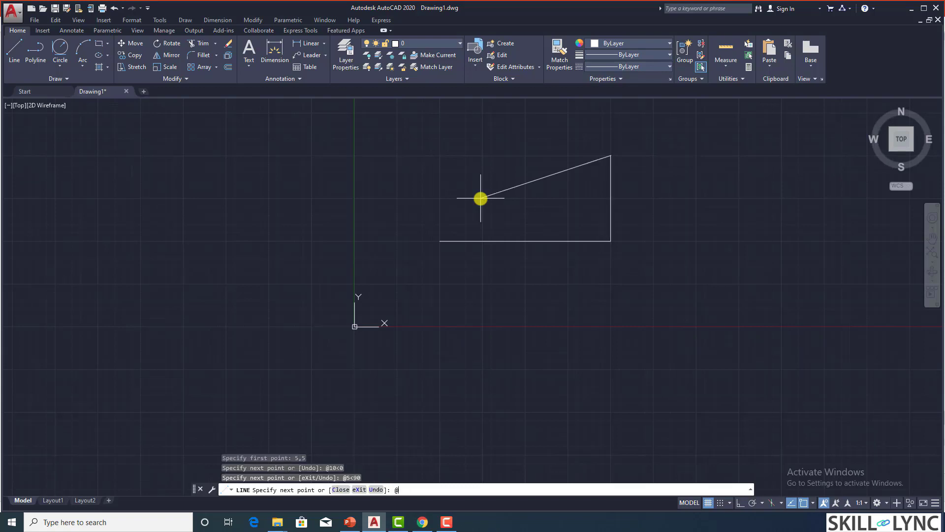
text(@10<)
text(180)
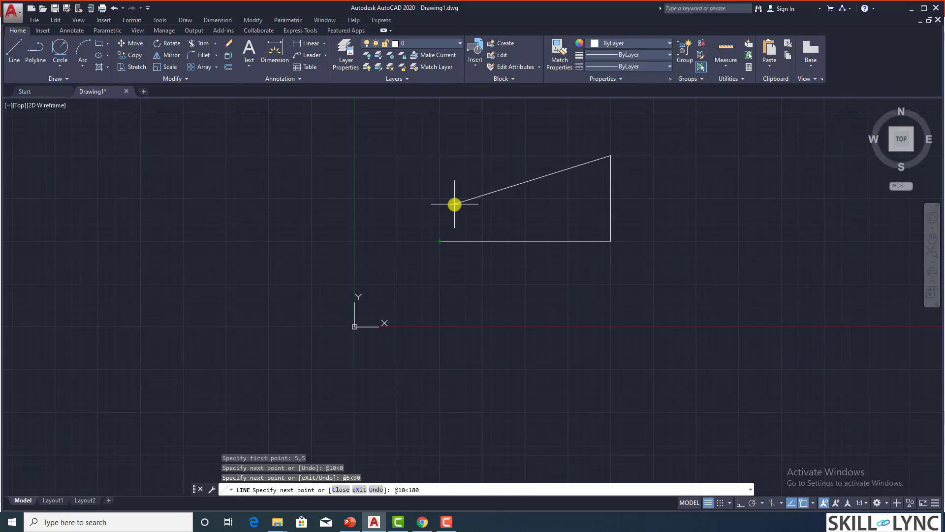
key(Return)
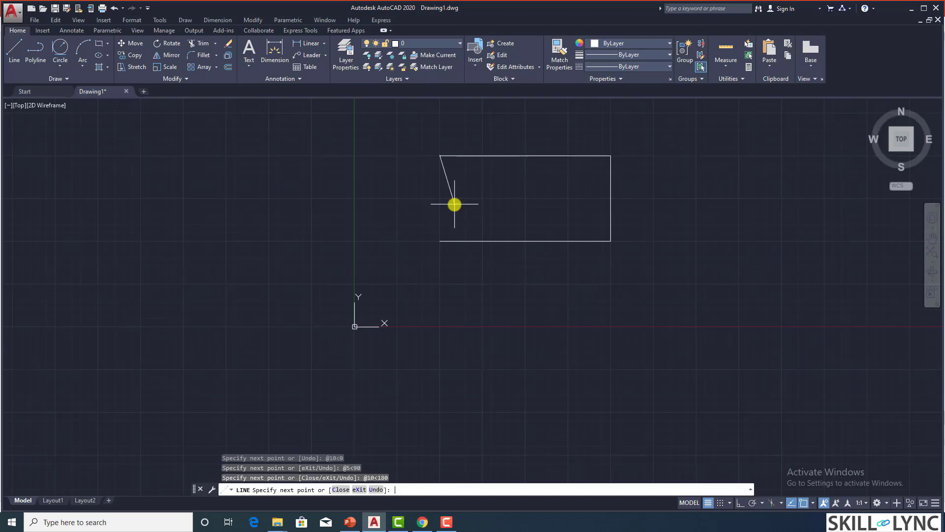
Step: Draw the rectangle's left edge to polar point @5<270 and end the LINE command
text(@5<270)
key(Return)
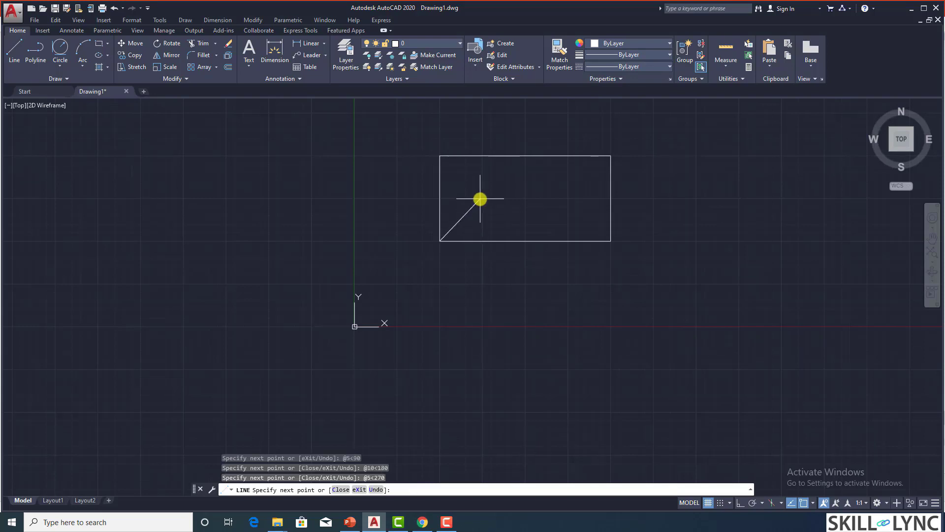
key(Return)
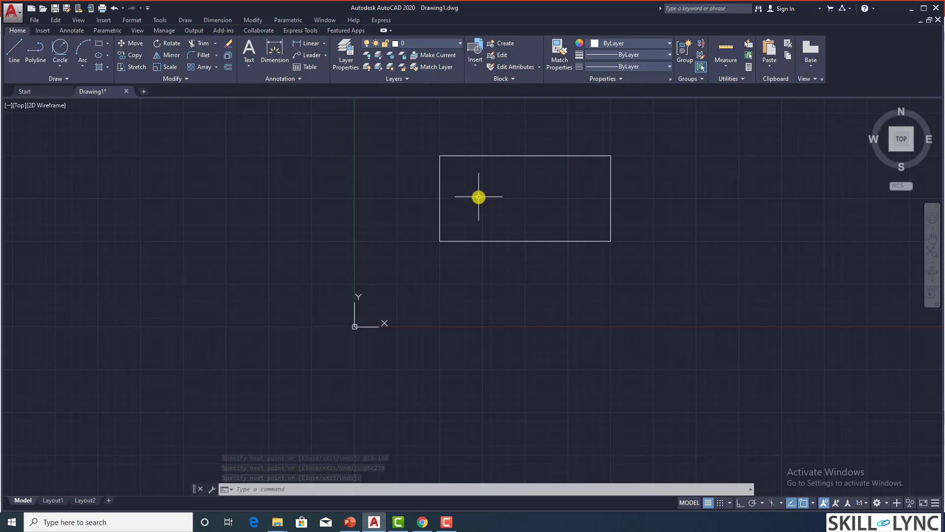
click(750, 489)
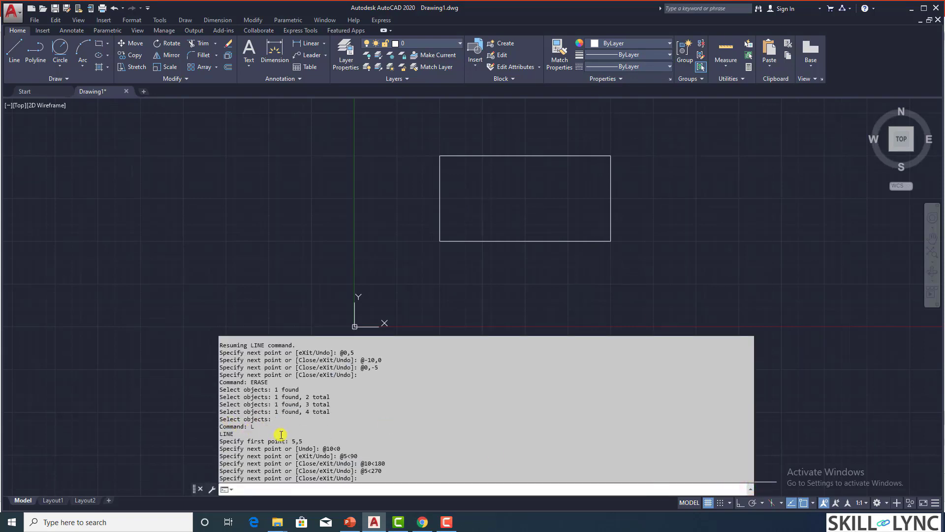
drag(293, 441, 301, 441)
click(309, 441)
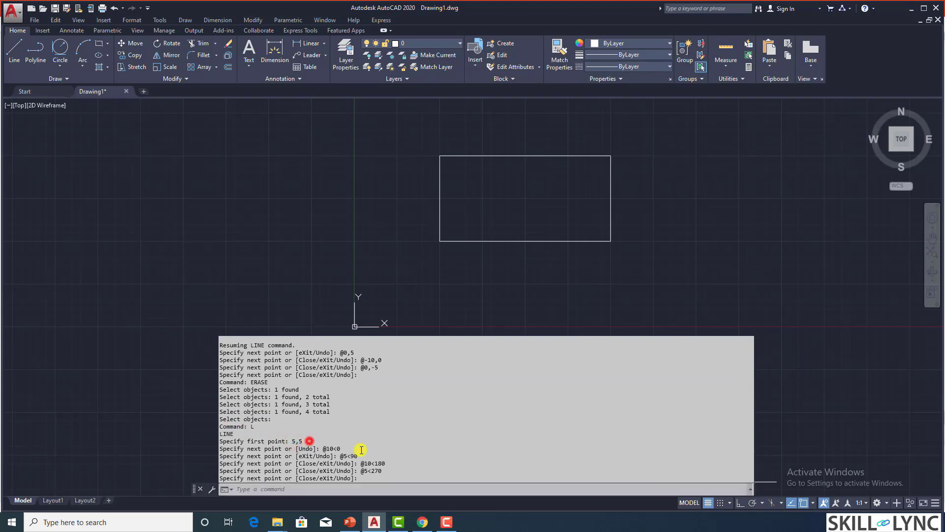
click(324, 450)
drag(327, 450, 329, 448)
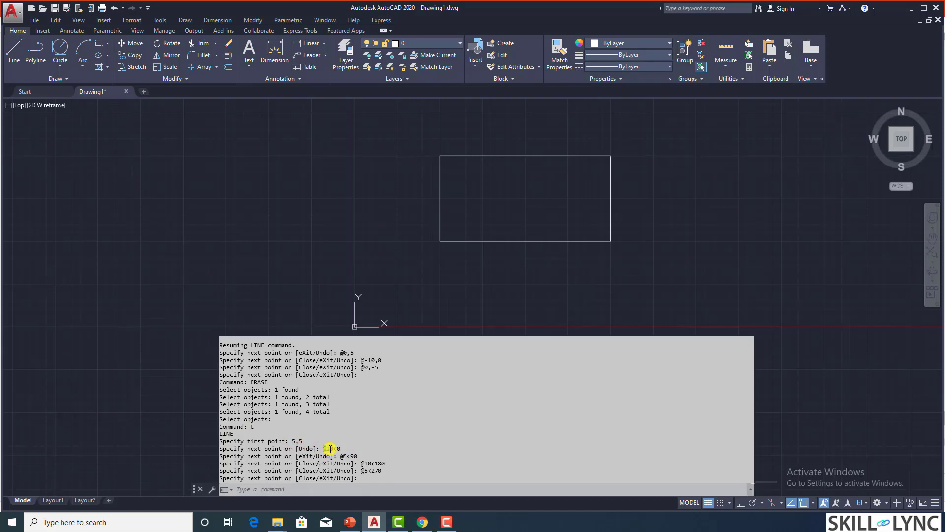
click(339, 352)
drag(340, 352, 343, 353)
click(326, 448)
drag(323, 449, 328, 448)
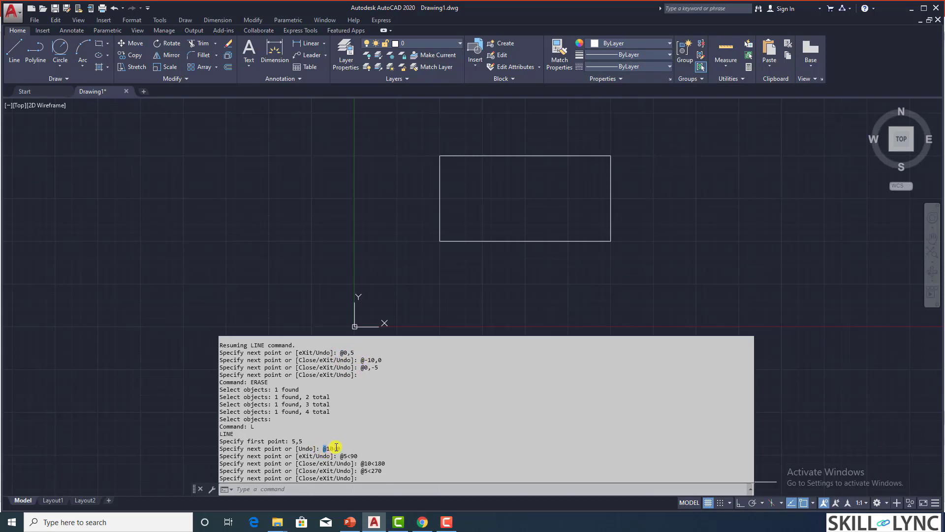
click(347, 352)
drag(347, 353, 351, 354)
click(332, 449)
drag(333, 449, 337, 449)
click(346, 352)
click(328, 448)
double_click(331, 448)
double_click(345, 456)
double_click(366, 463)
click(387, 489)
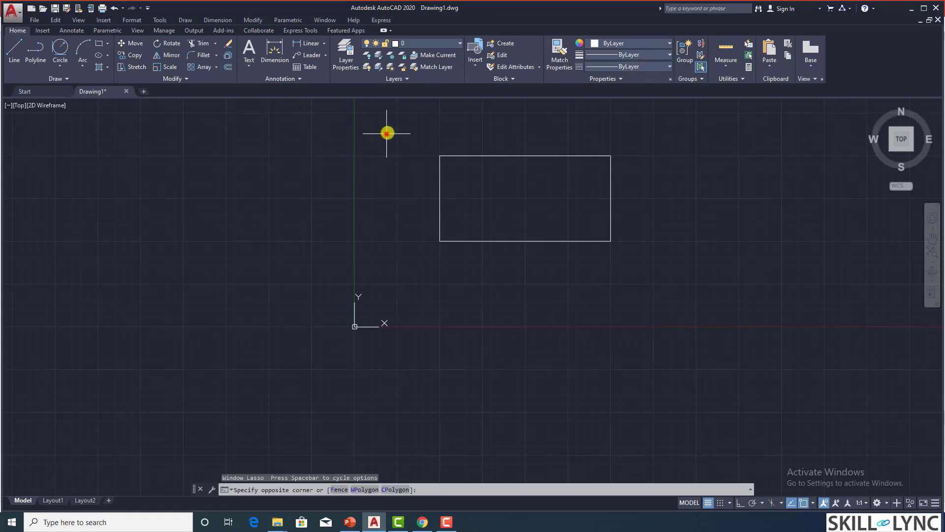
Step: Select the whole rectangle with a selection window around it and delete it
drag(386, 134, 628, 270)
key(Delete)
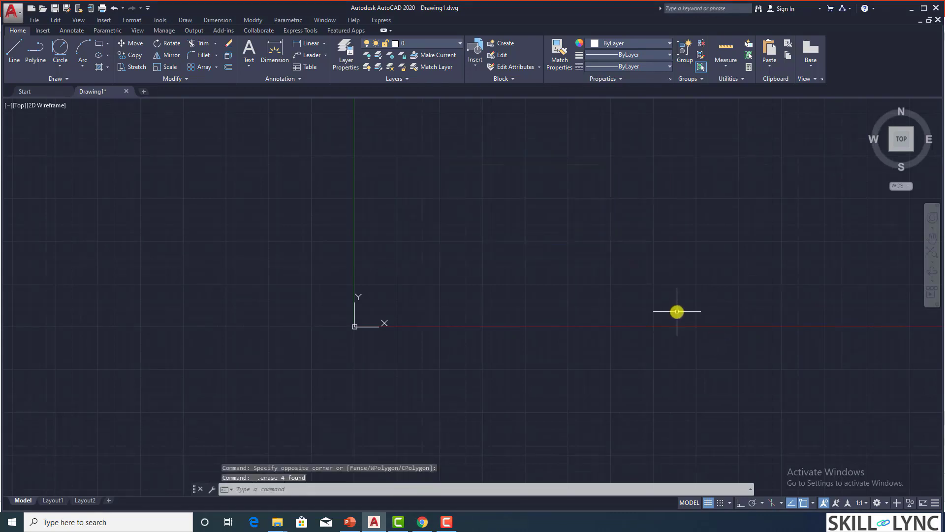
text(c)
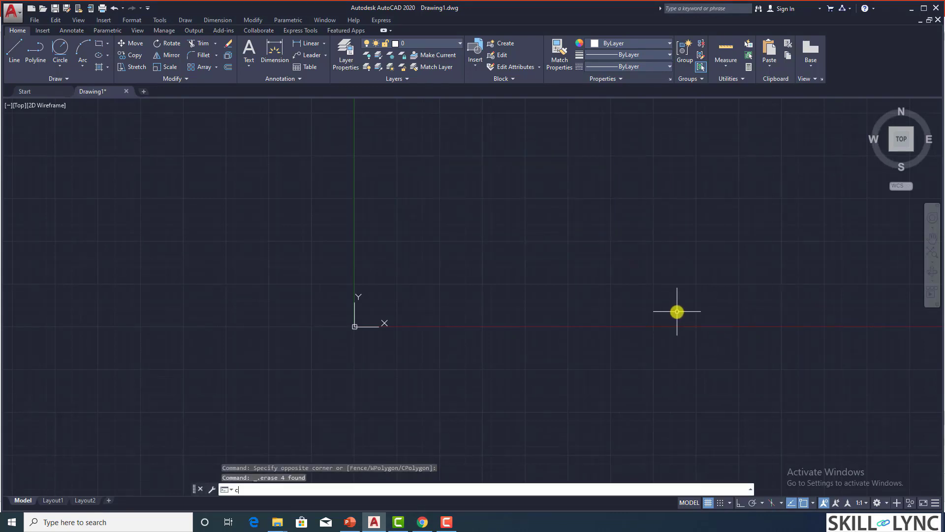
key(Return)
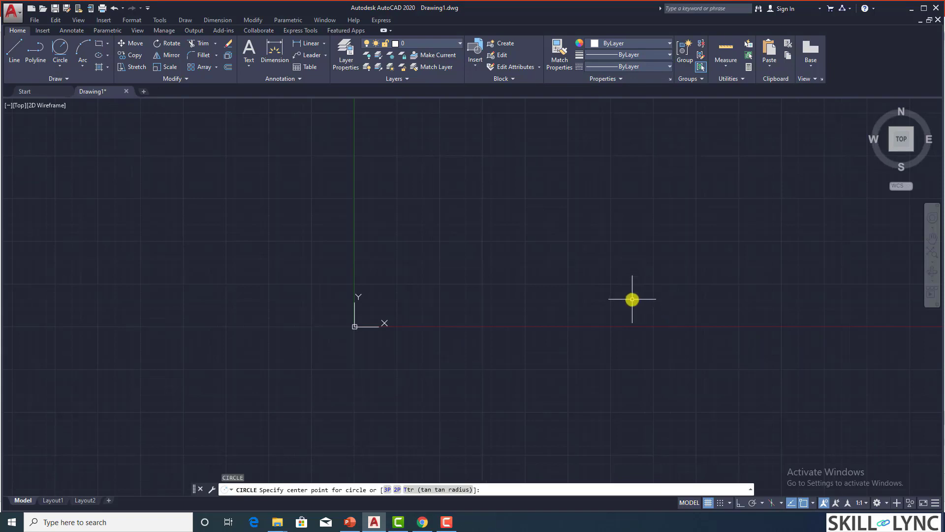
key(Escape)
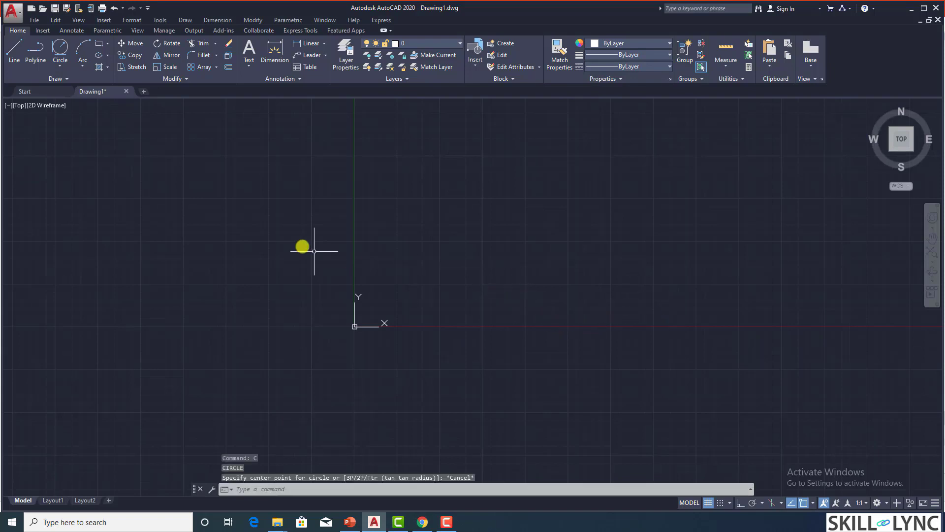
click(58, 68)
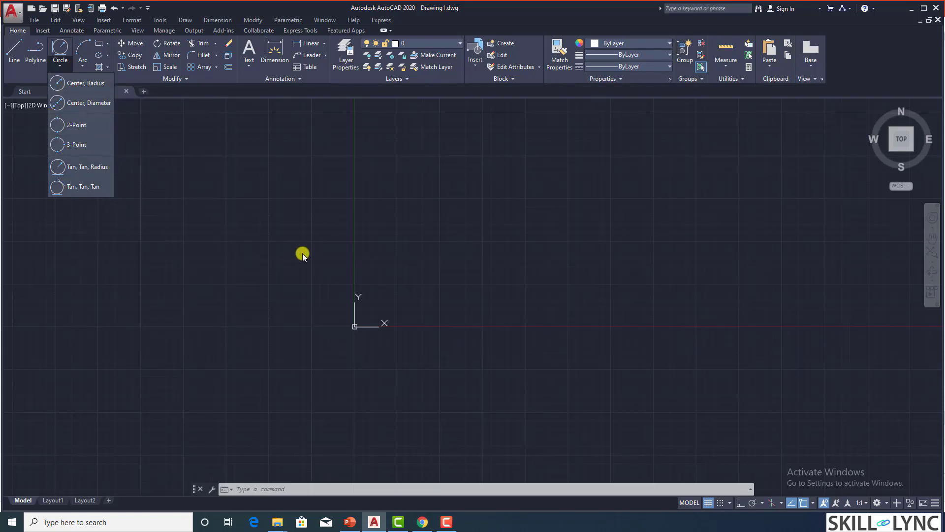
click(186, 263)
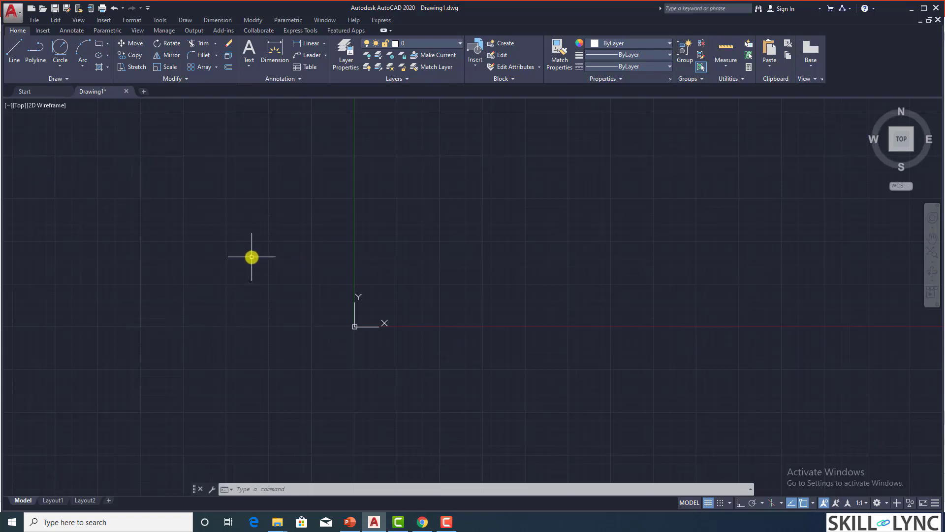
Step: Draw a circle centred at 5,5 with a radius of 1.25, and review its entries in the command history
text(c)
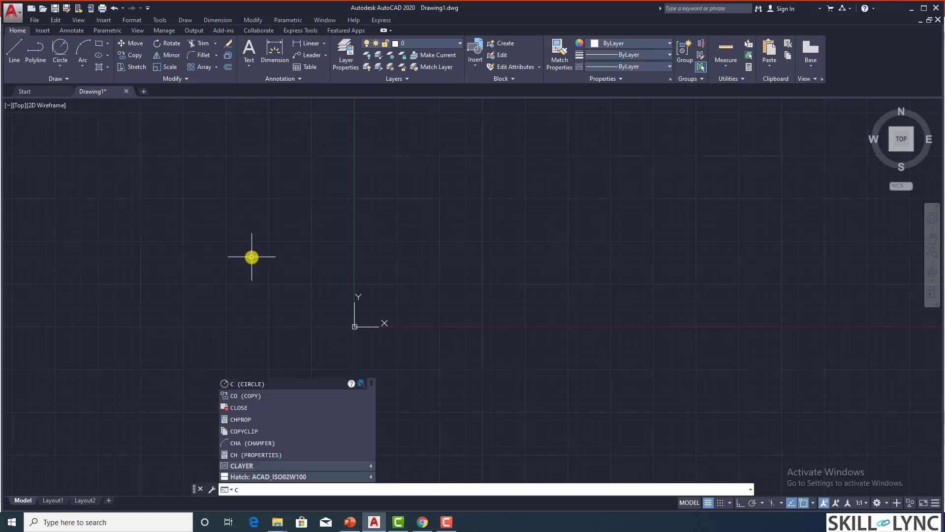
key(Return)
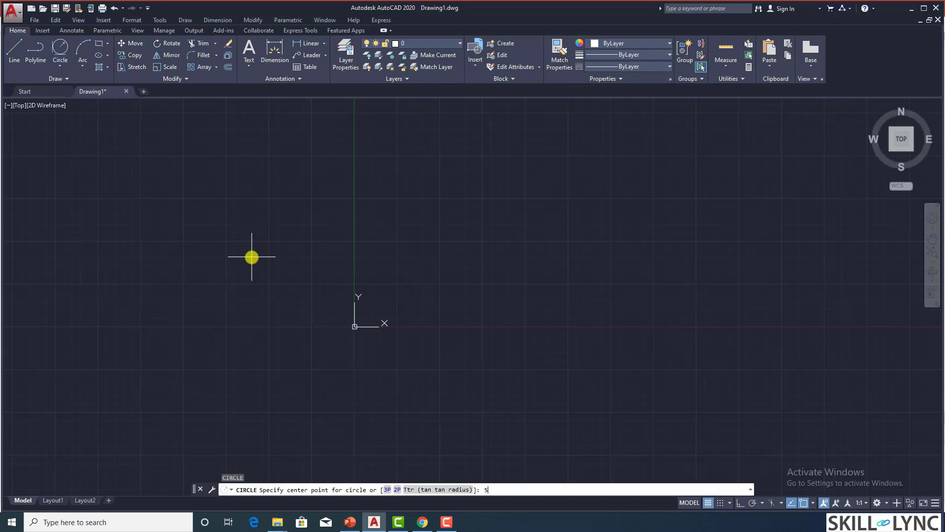
key(Return)
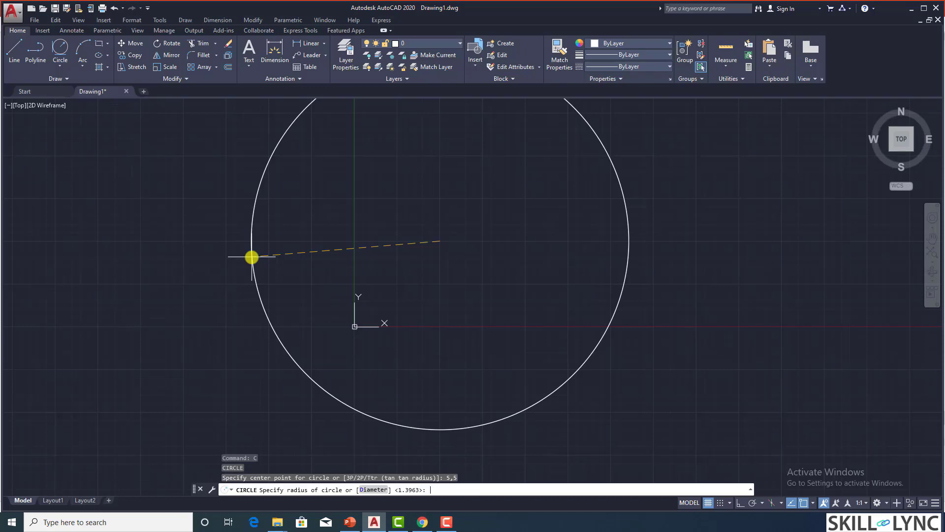
text(1.25)
key(Return)
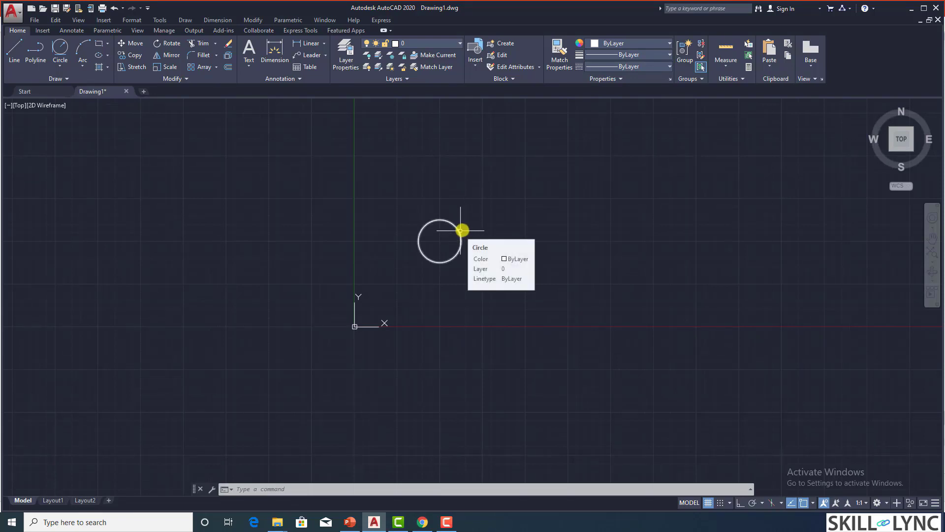
click(750, 489)
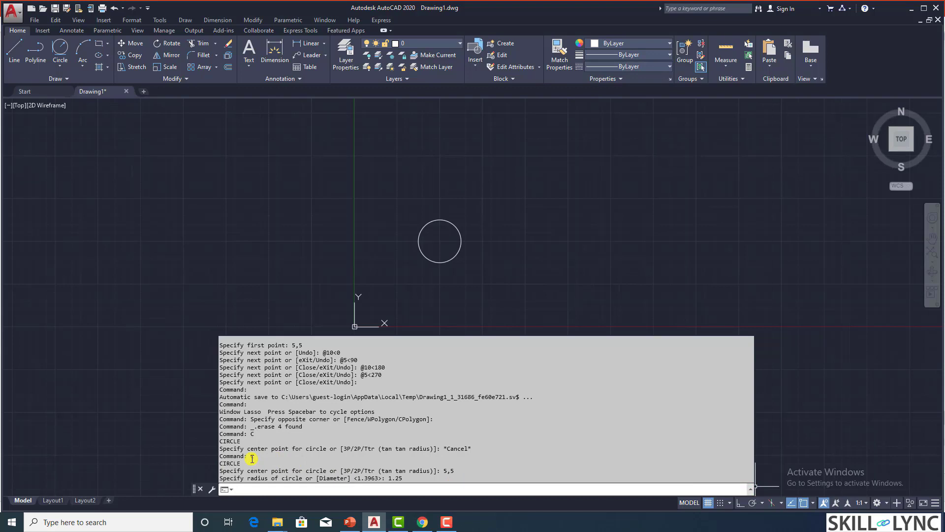
click(427, 276)
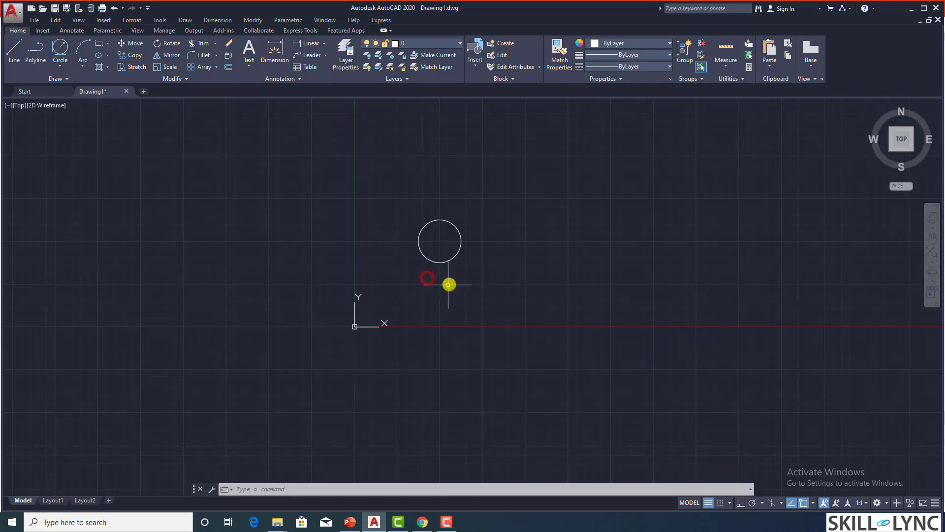
Step: Delete the circle centred at 5,5
click(449, 261)
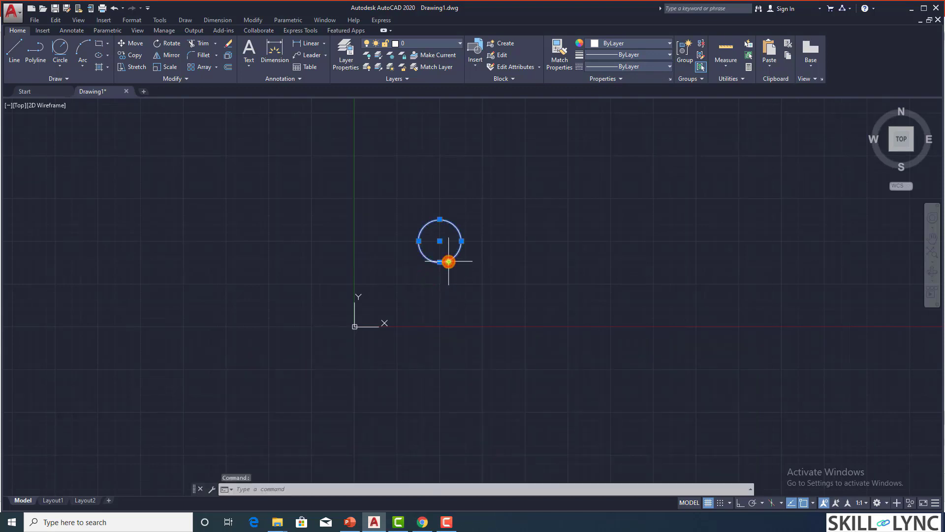
key(Delete)
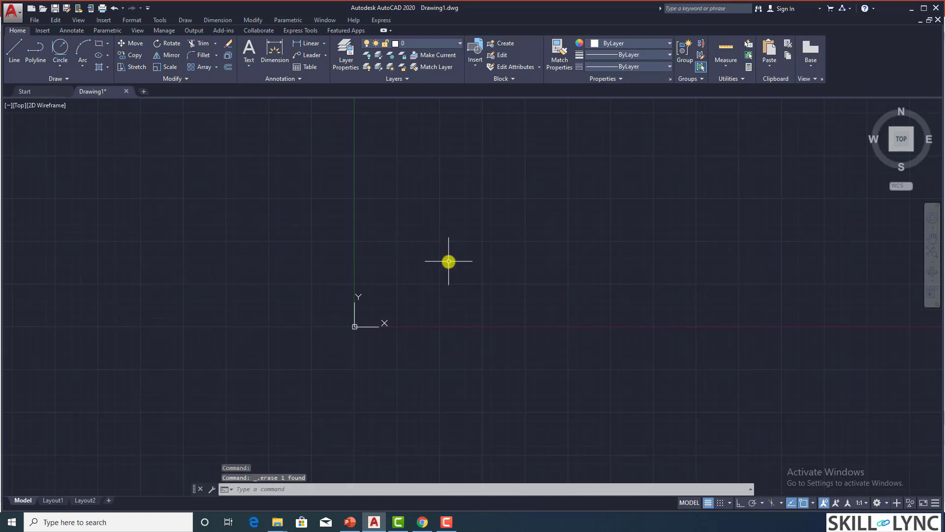
Step: Draw a circle centred at 5,5 using the Diameter option with the default 2.5, and review its entries in the command history
text(c)
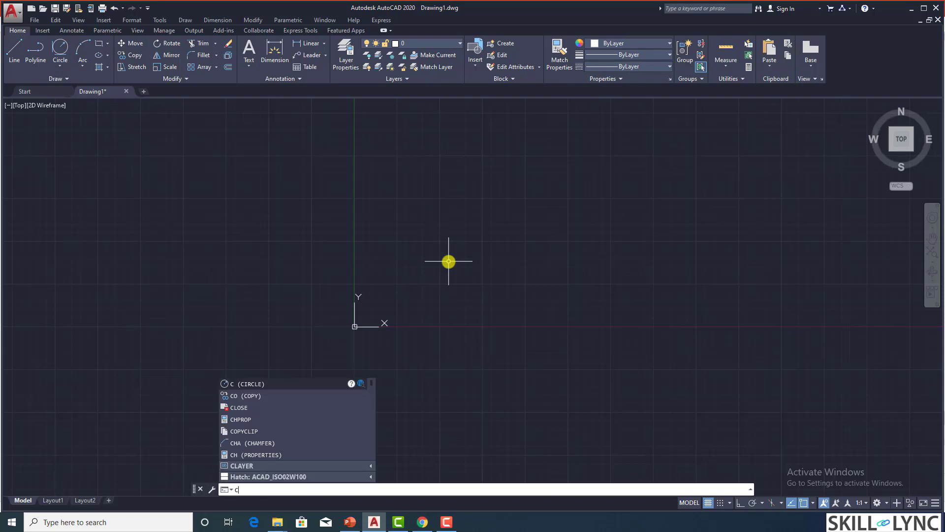
key(Return)
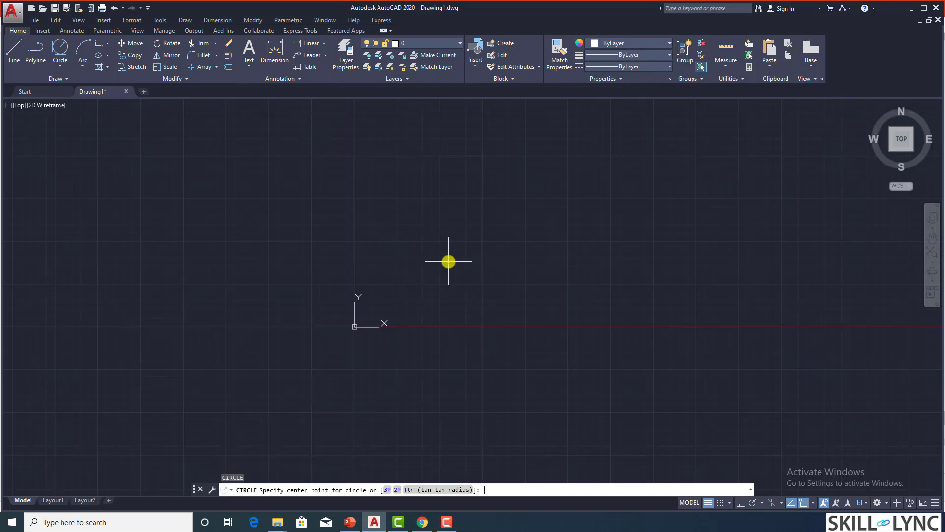
text(5,5)
key(Return)
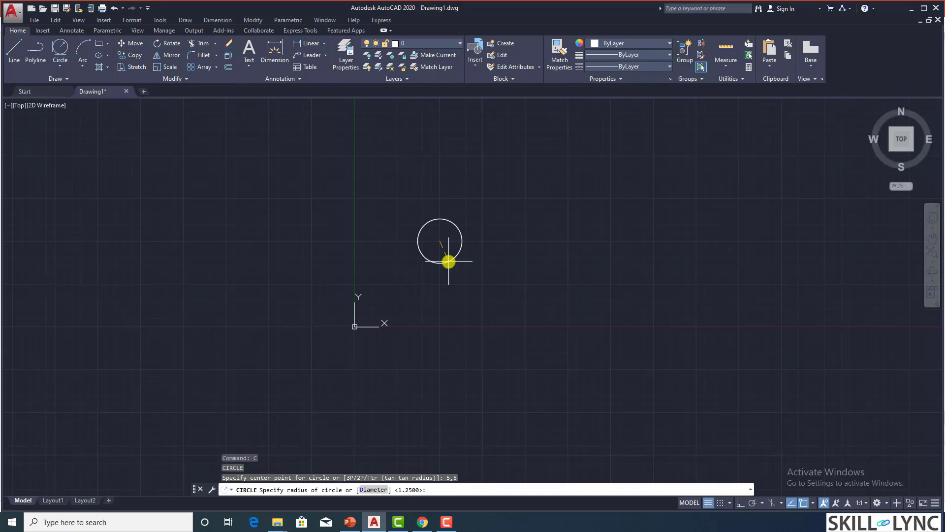
text(d)
key(Return)
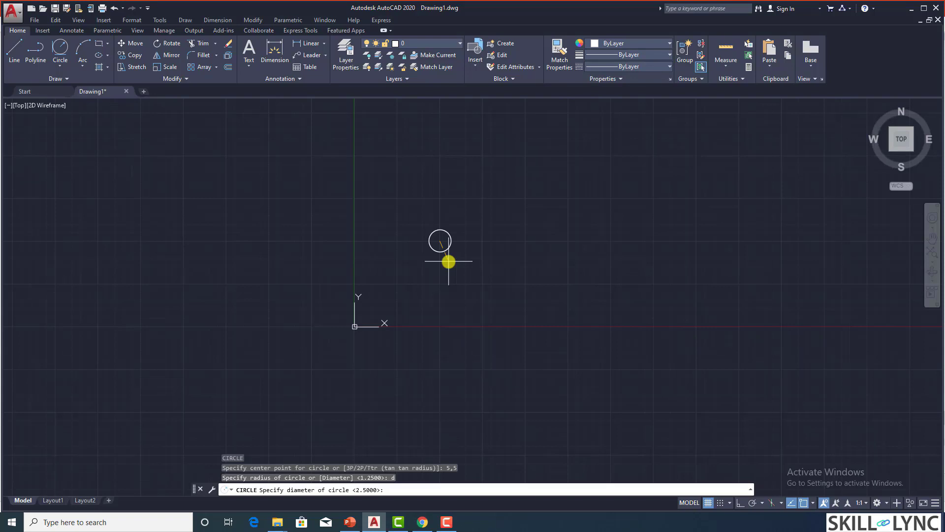
key(Return)
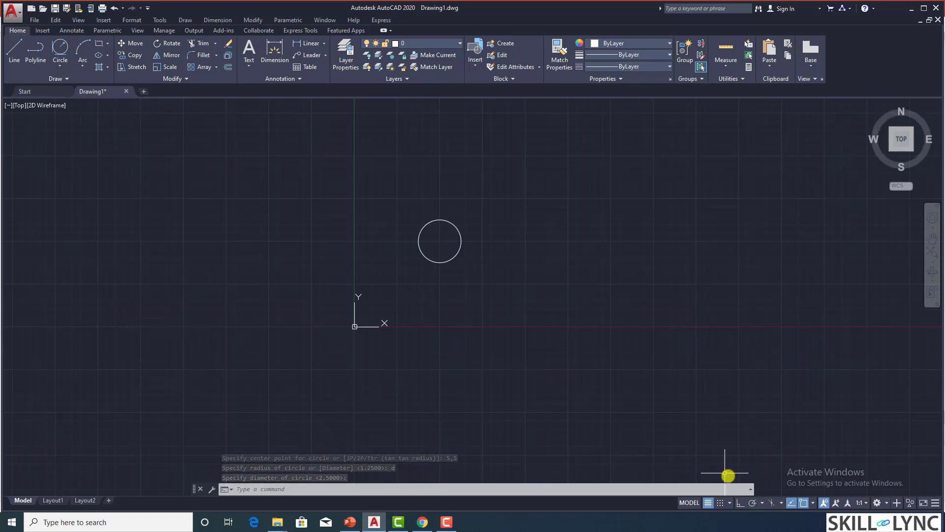
click(750, 489)
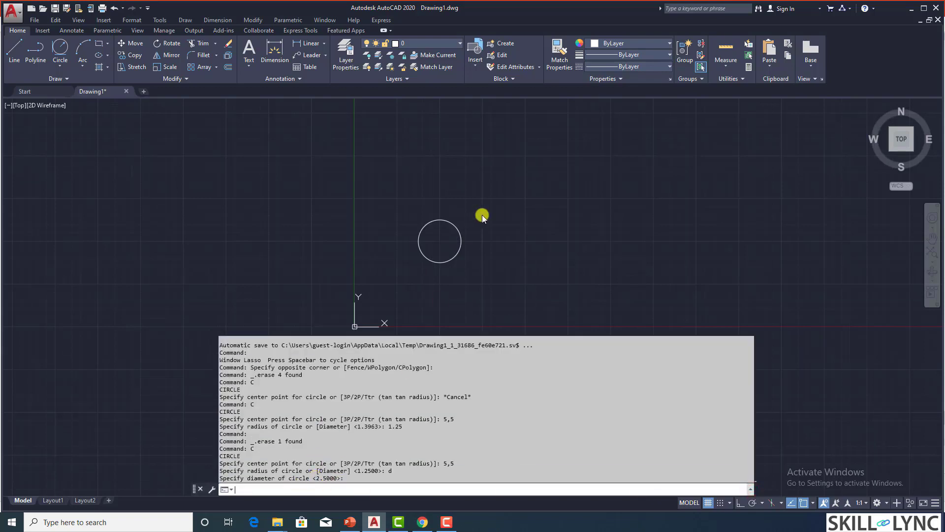
Step: Close the command history and delete the circle centred at 5,5
click(450, 256)
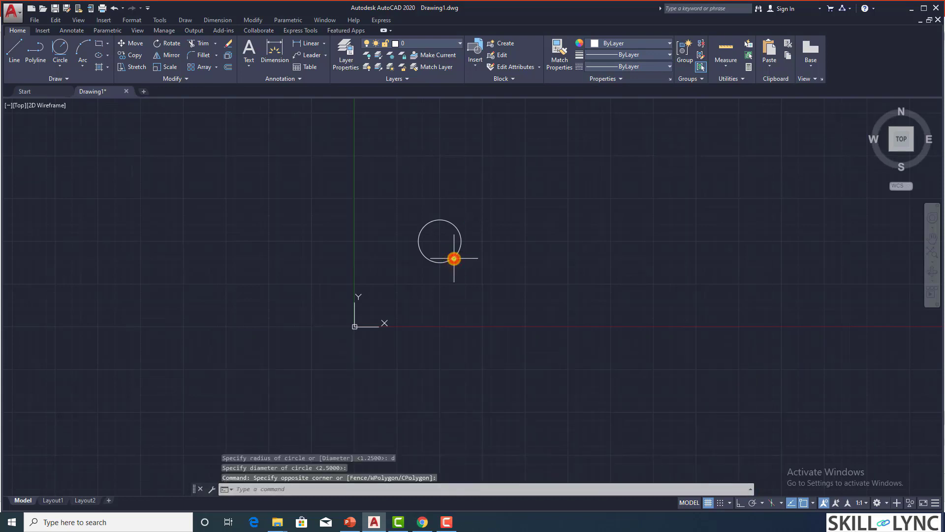
click(453, 258)
key(Delete)
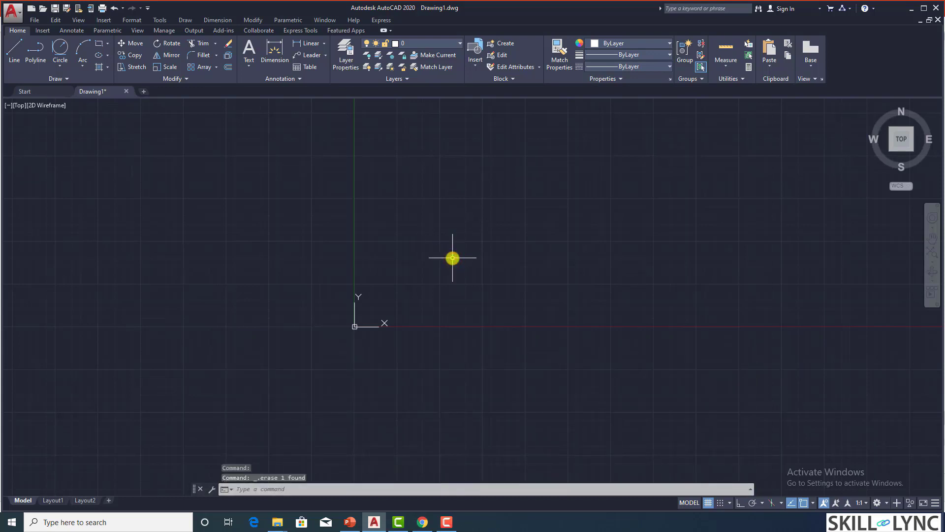
Step: Draw a circle centred at 5,5 using the Diameter option, entering a diameter of 2.5
text(c)
key(Return)
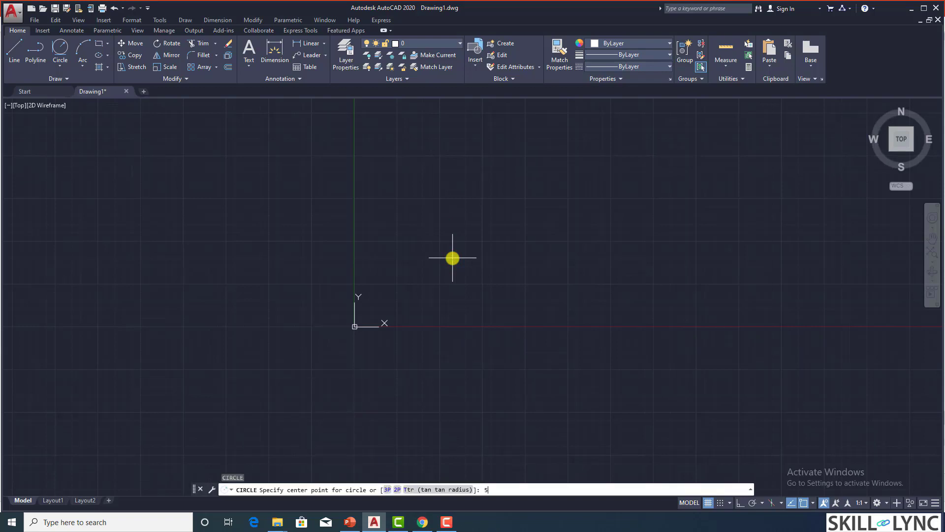
text(5,5)
key(Return)
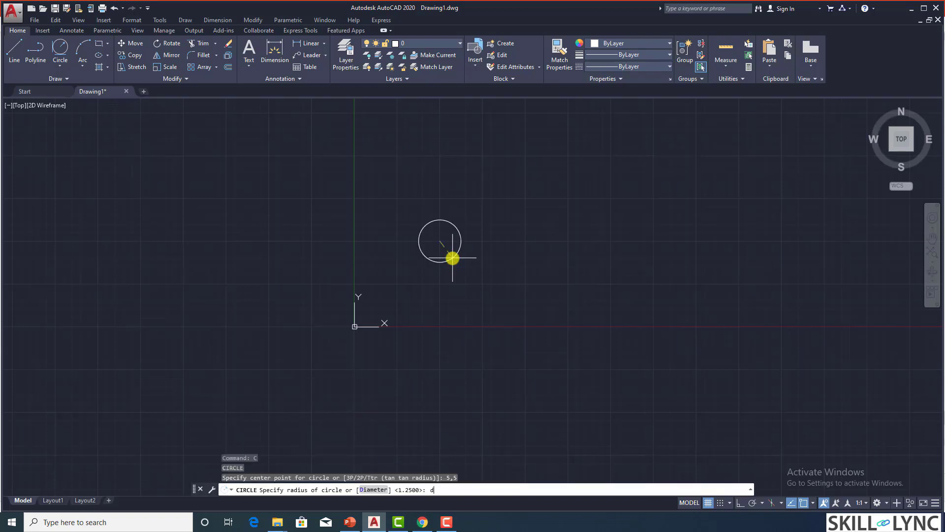
text(d)
key(Return)
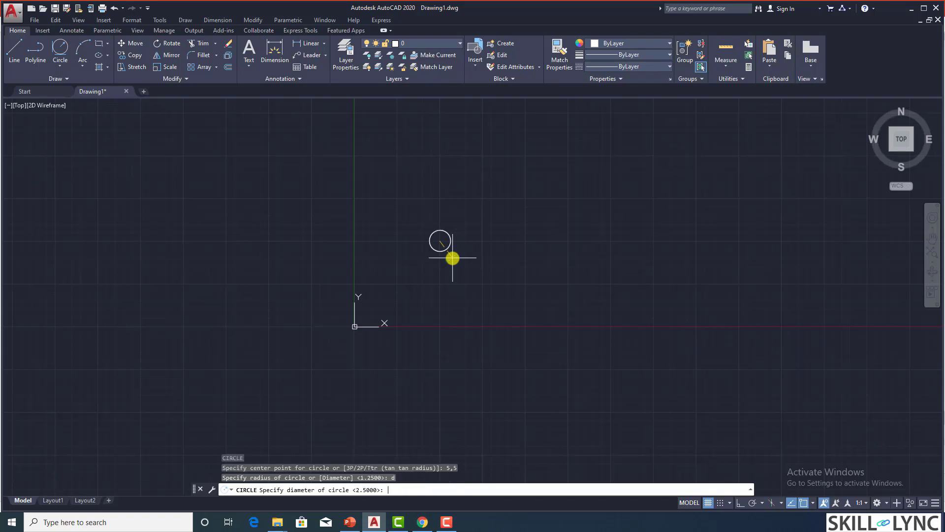
text(2.5)
key(Return)
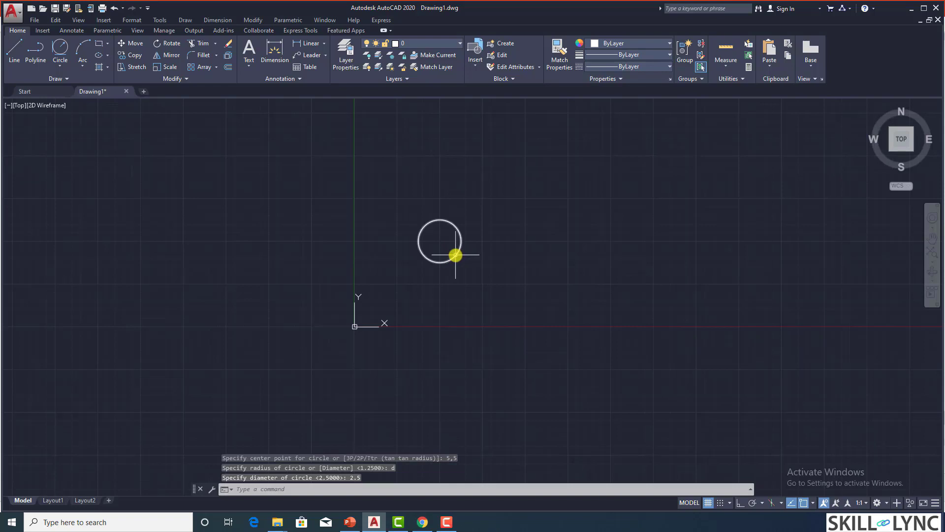
Step: Delete the circle of diameter 2.5 centred at 5,5
mouse_move(456, 254)
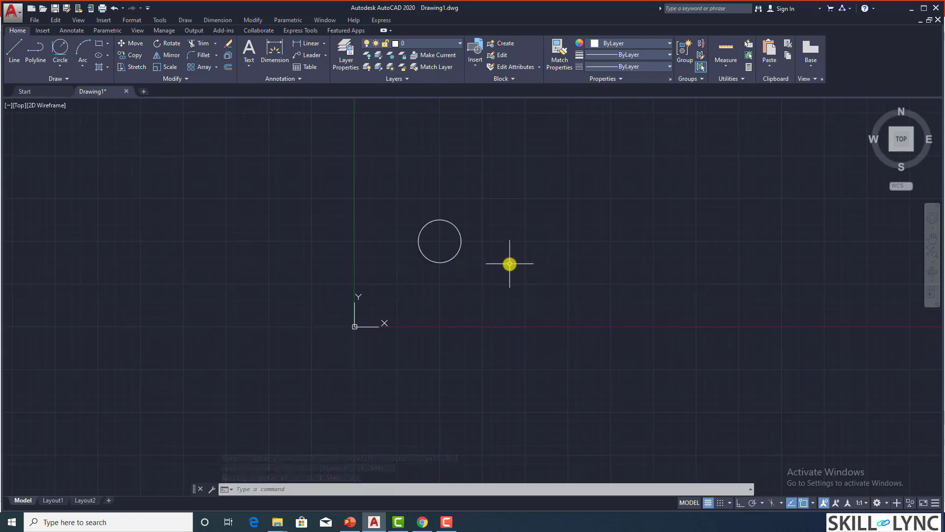
click(454, 255)
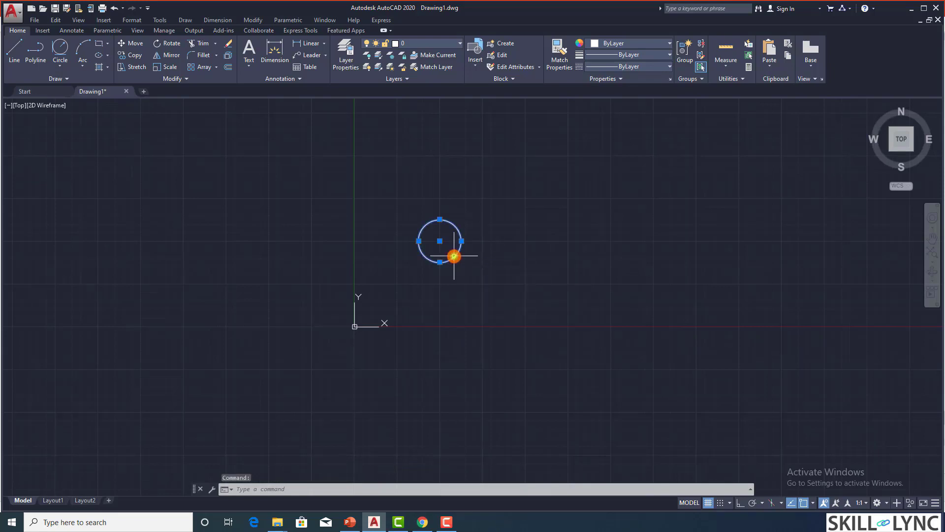
key(Delete)
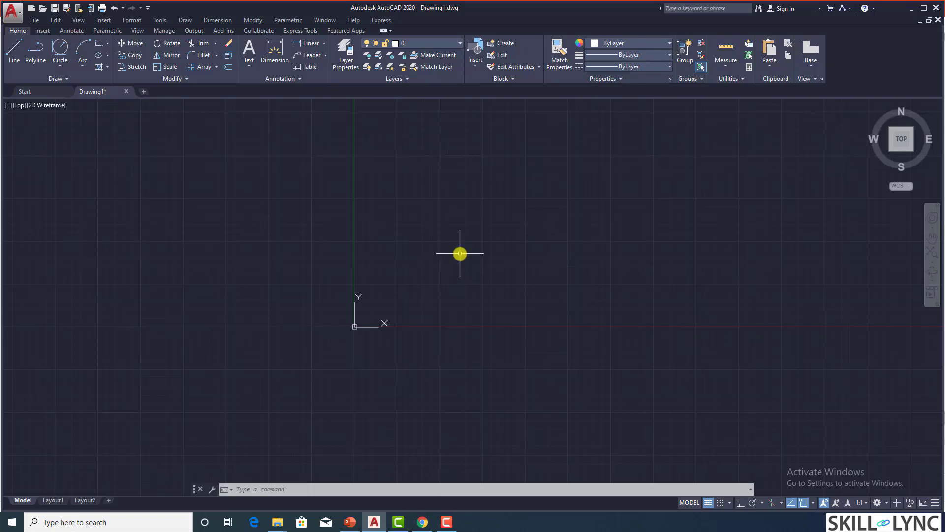
Step: Draw a two-point (2P) circle with its diameter end points at 5,5 and 10,5
text(c)
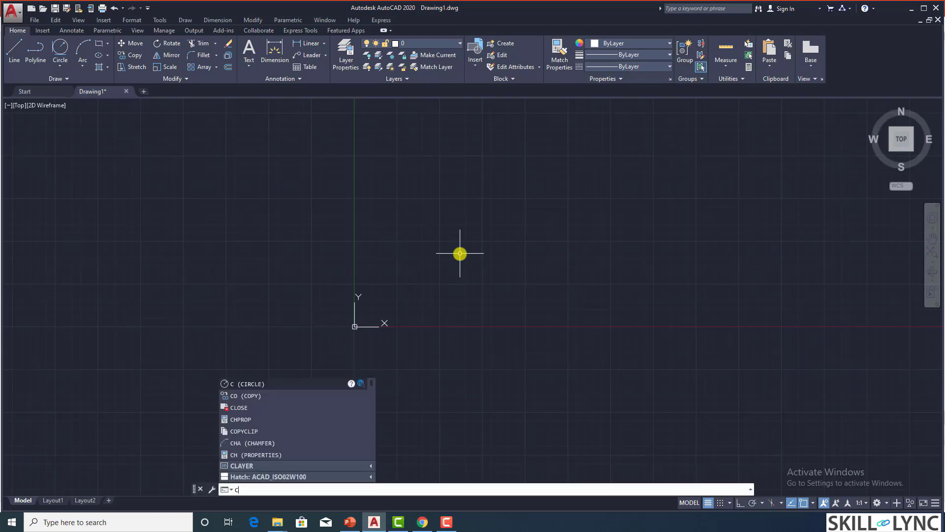
key(Return)
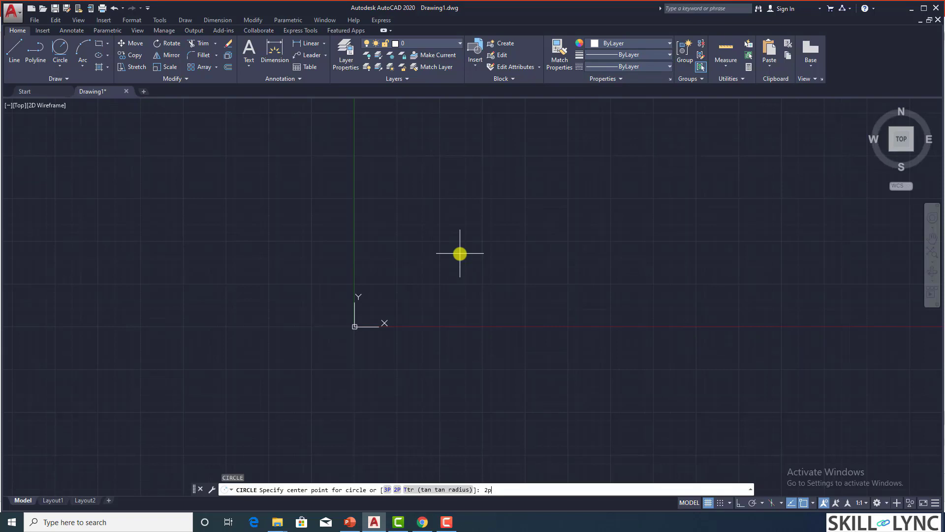
key(Return)
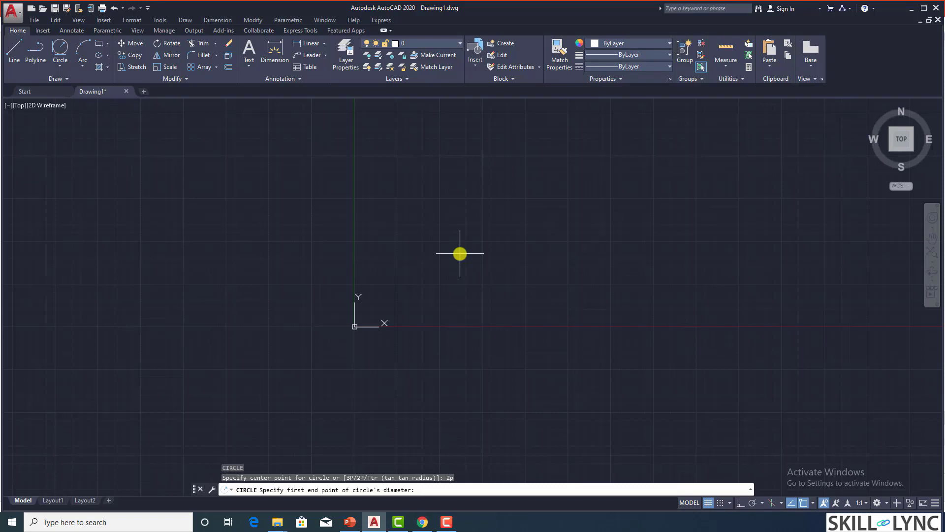
text(5,5)
key(Return)
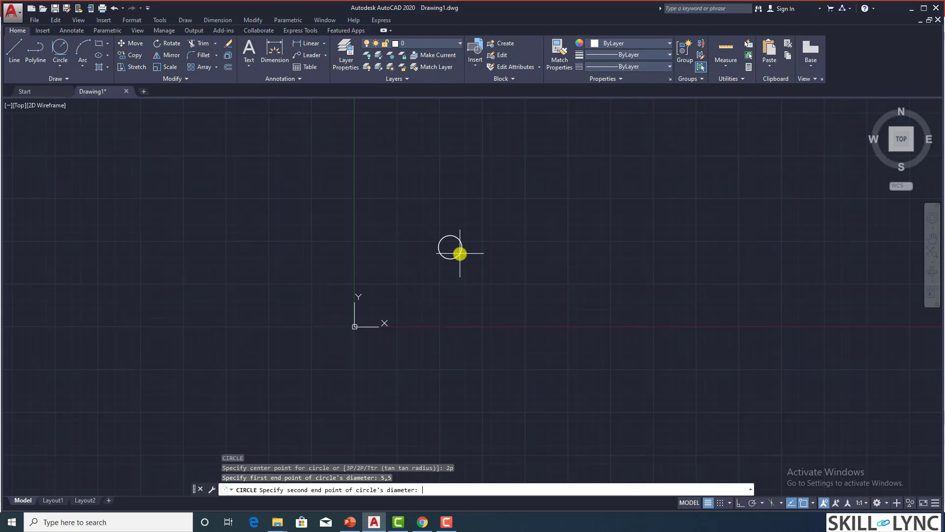
text(10,5)
key(Return)
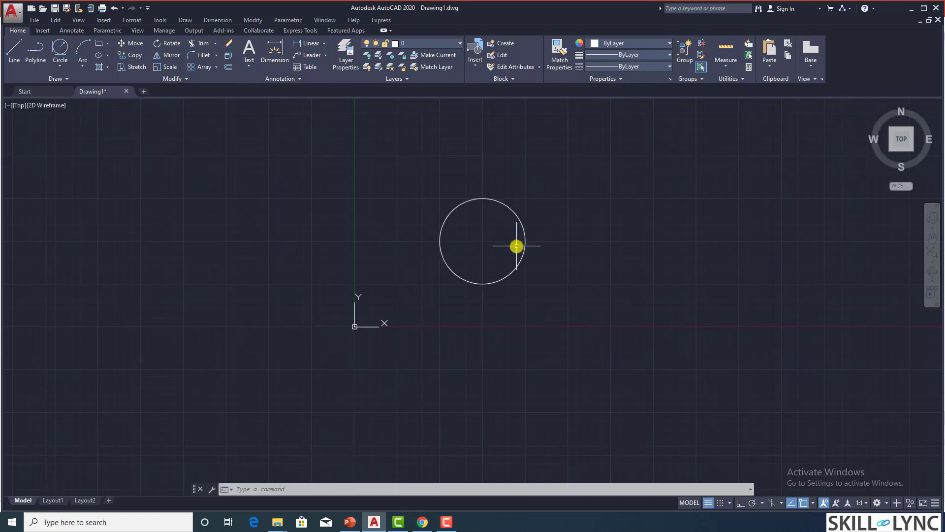
Step: Review the two-point circle's entries in the command history, highlighting the 2p option and the first diameter end point prompt
click(750, 489)
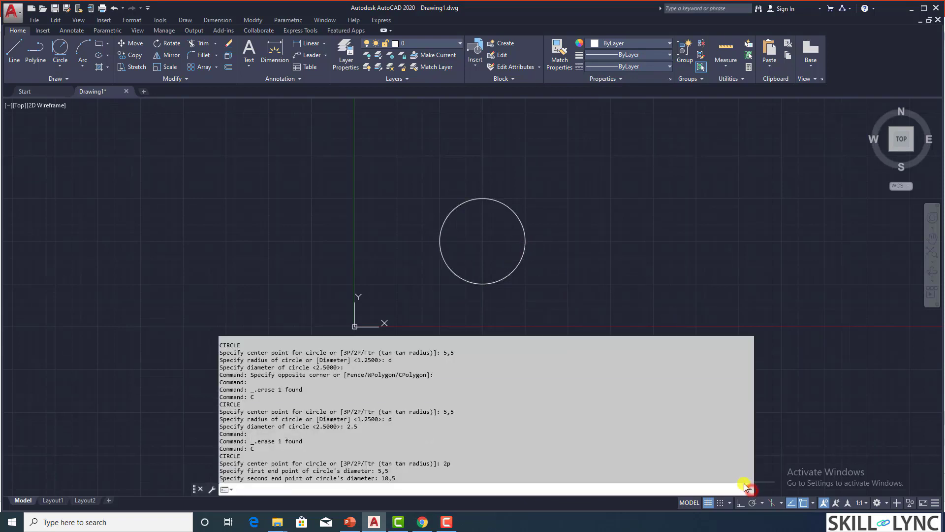
double_click(251, 449)
double_click(446, 464)
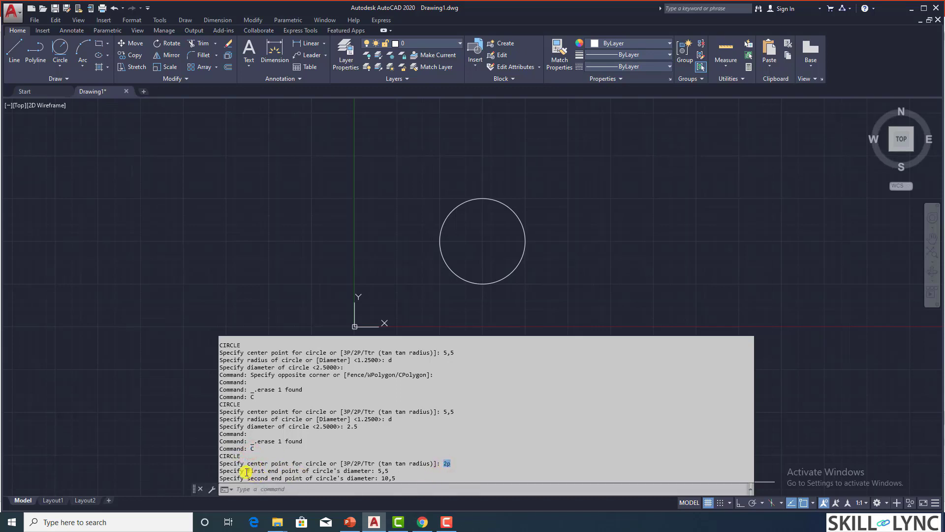
drag(247, 470, 372, 471)
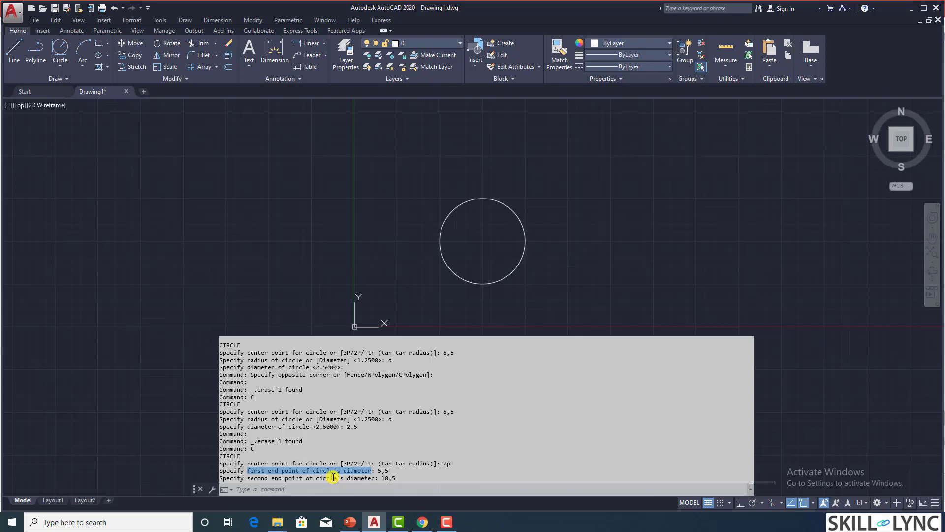
click(451, 304)
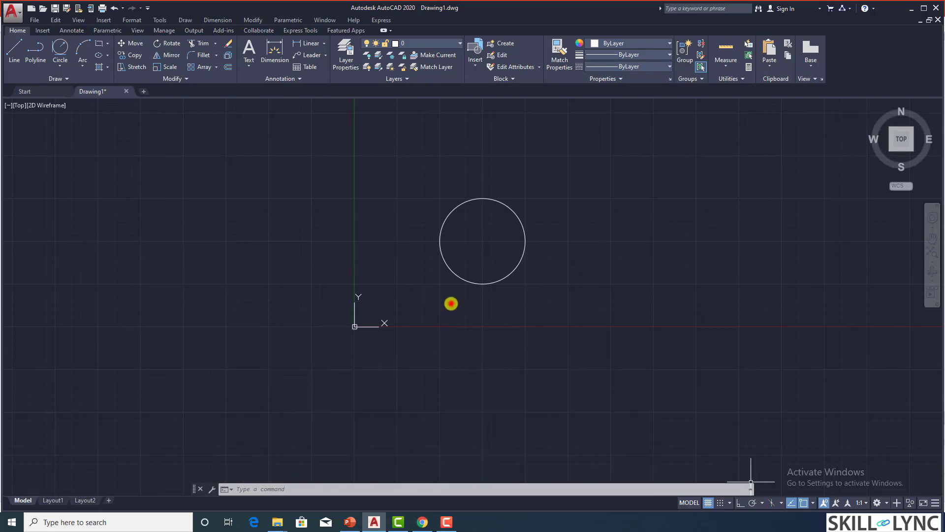
Step: Delete the two-point circle
click(463, 279)
key(Delete)
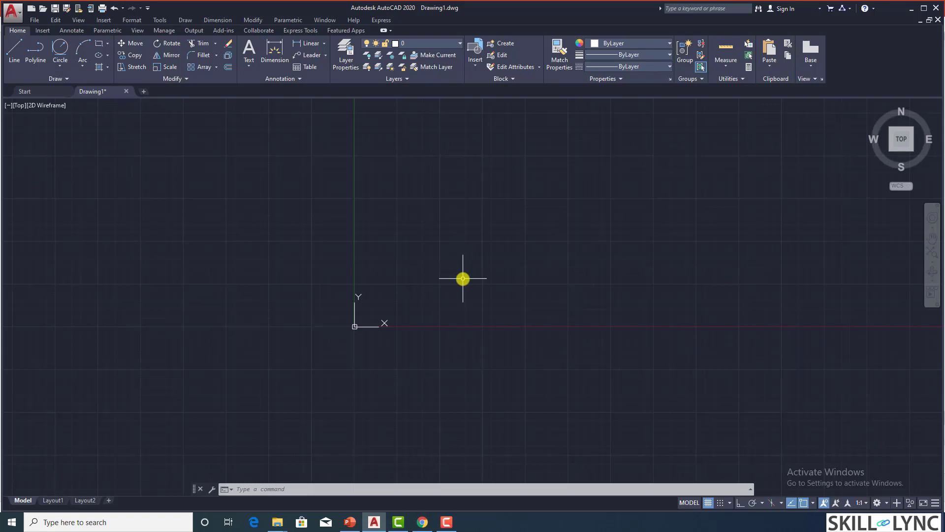
Step: Draw a single nearly horizontal line freehand above and to the right of the origin, and exit the Line command
text(l)
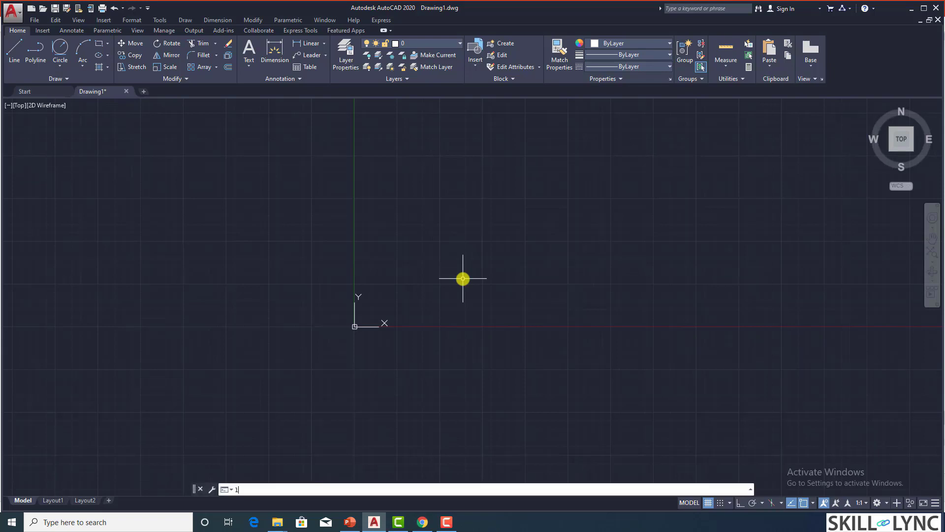
key(Return)
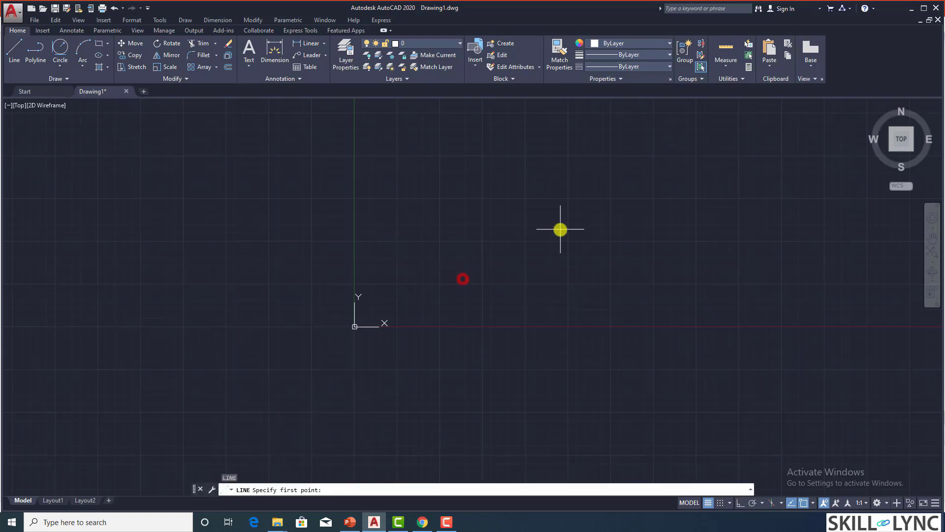
click(451, 229)
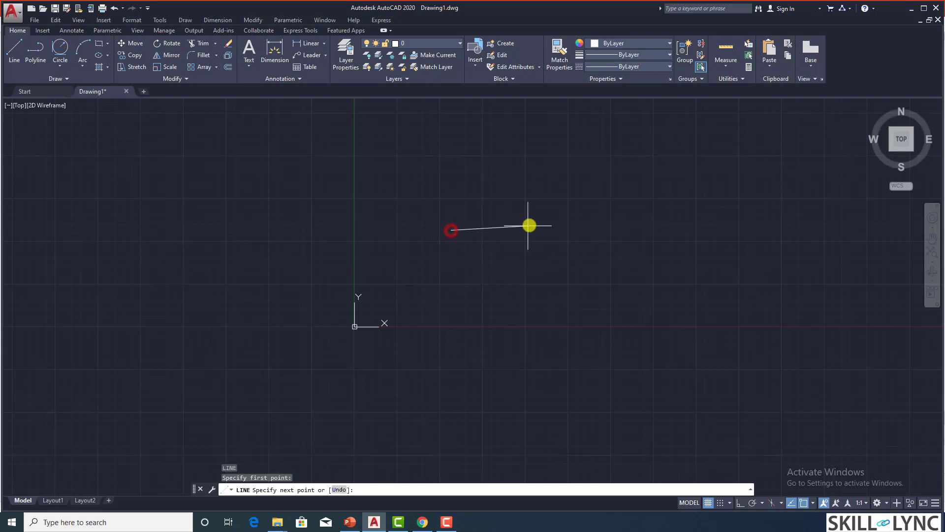
click(576, 229)
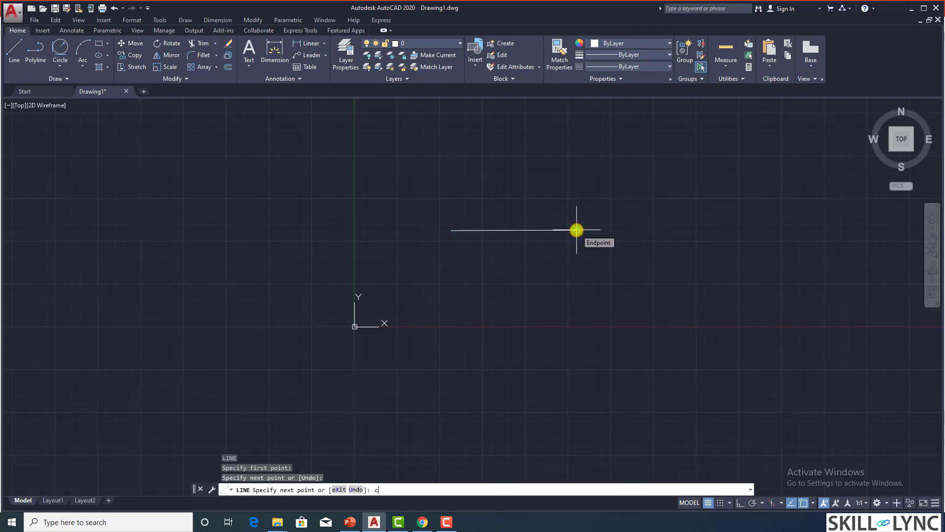
key(Return)
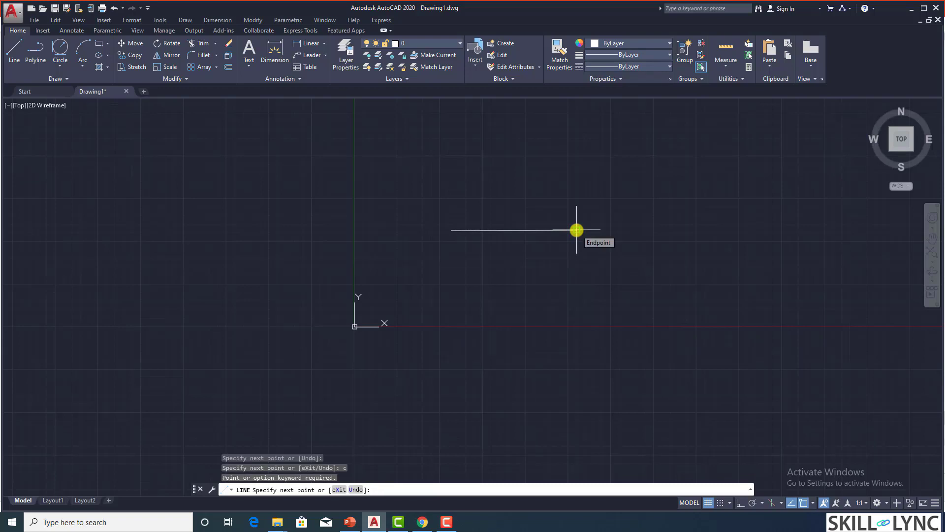
text(x)
key(Return)
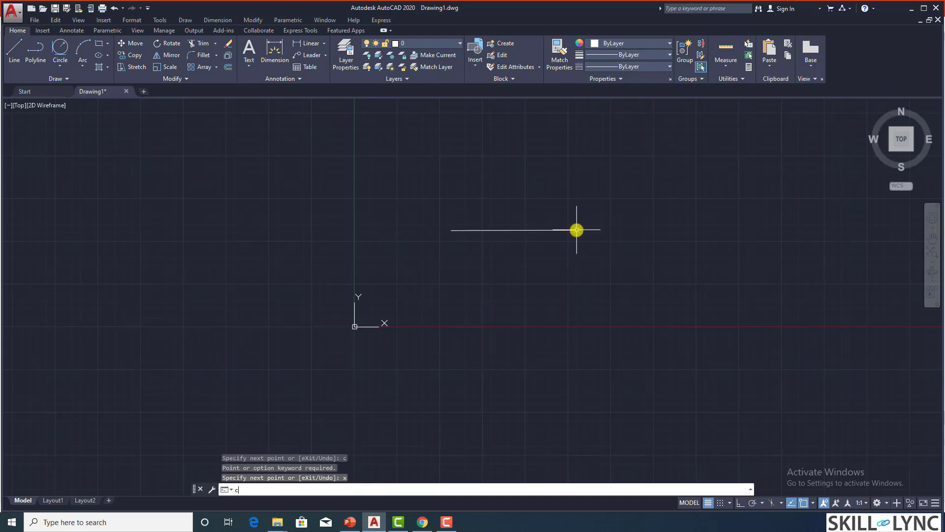
Step: Draw a circle centred on the line's right endpoint with a freehand radius shorter than the line, and select it
key(Return)
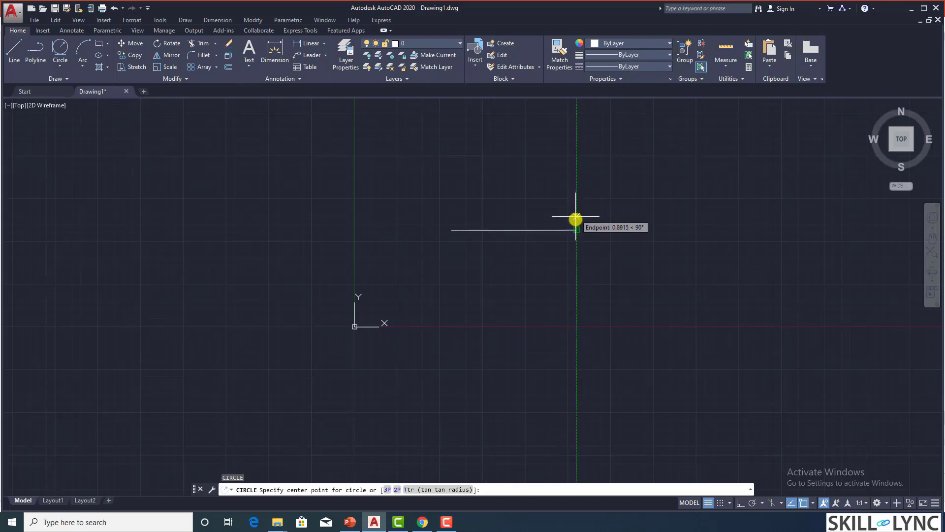
click(578, 229)
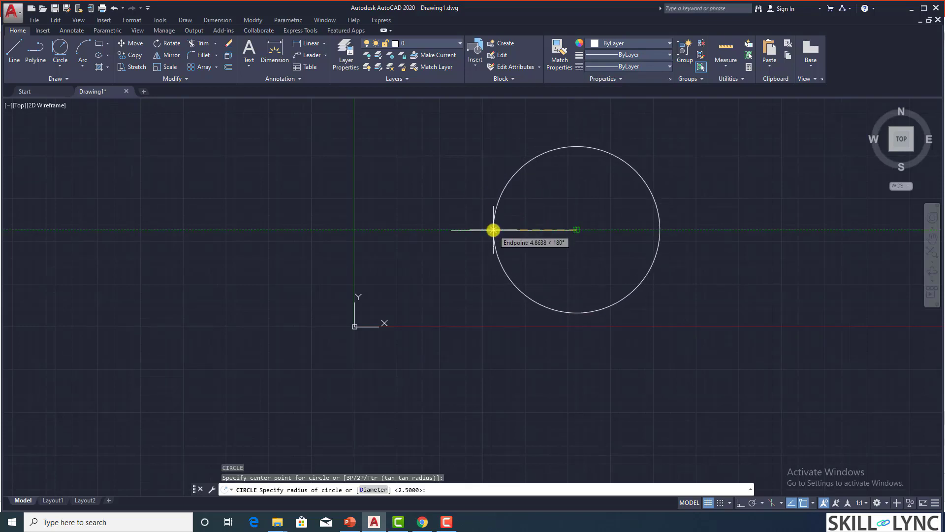
click(612, 176)
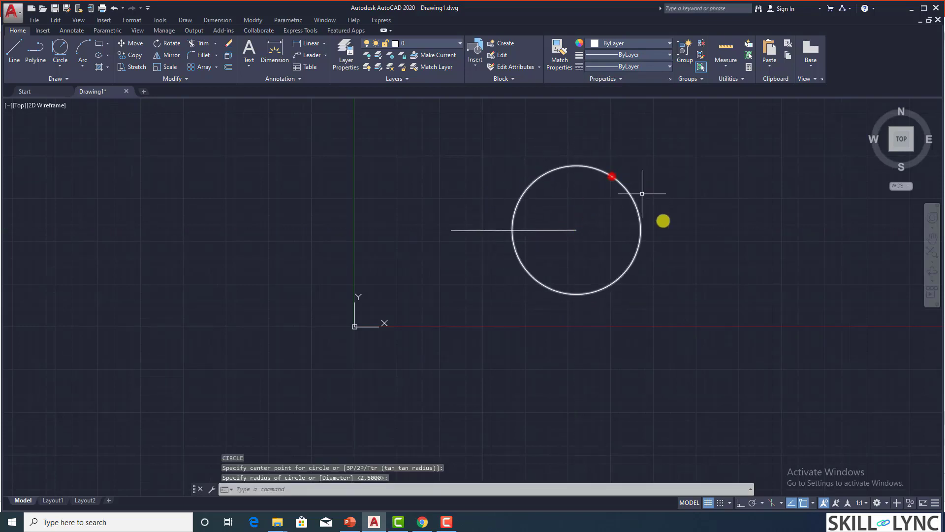
click(634, 257)
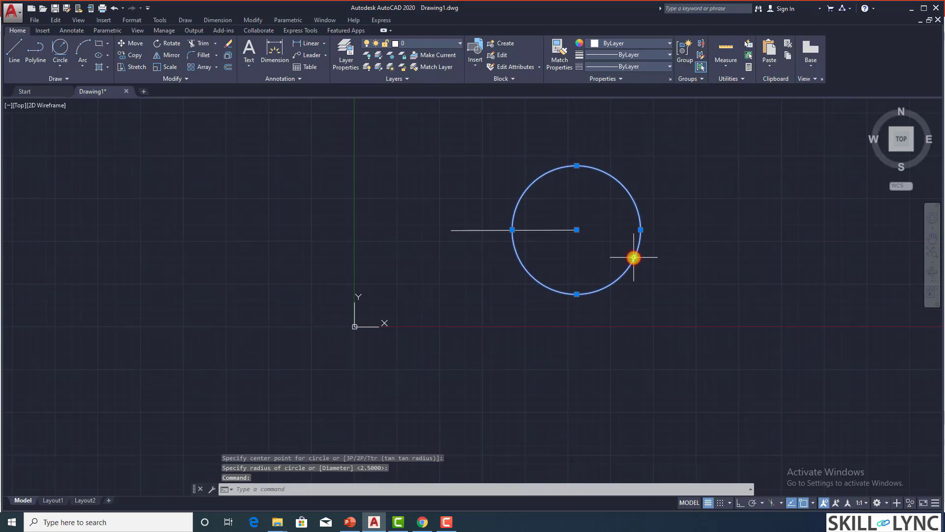
Step: Delete the circle, and draw a new one centred on the line's right endpoint with its radius reaching the line's left endpoint
key(Delete)
text(c)
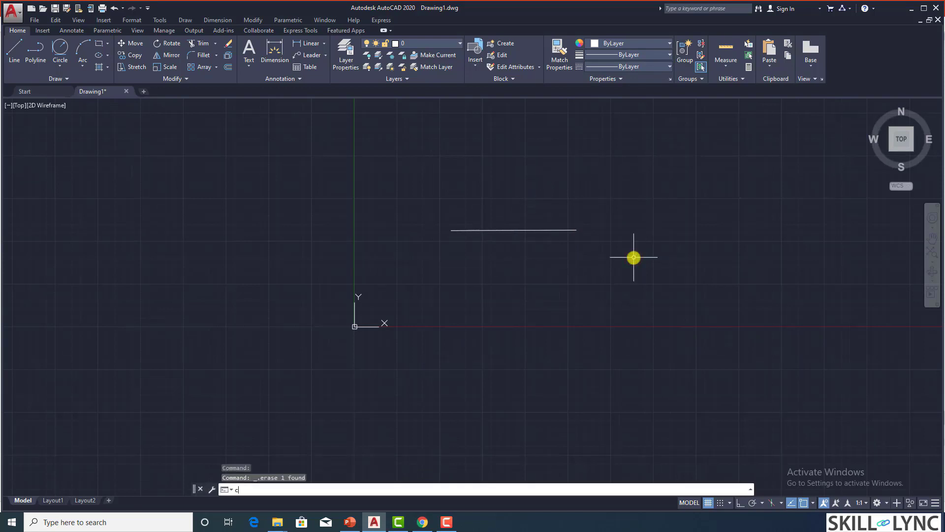
key(Return)
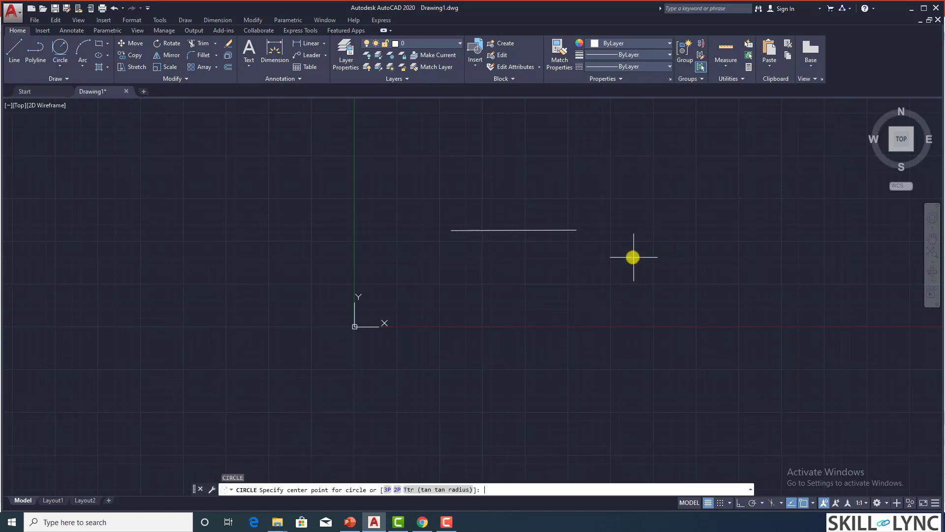
click(579, 229)
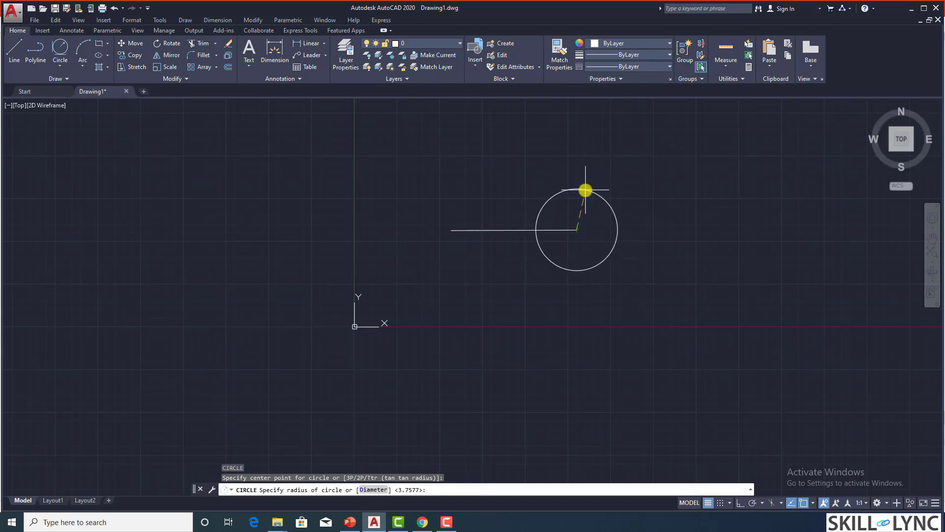
click(449, 231)
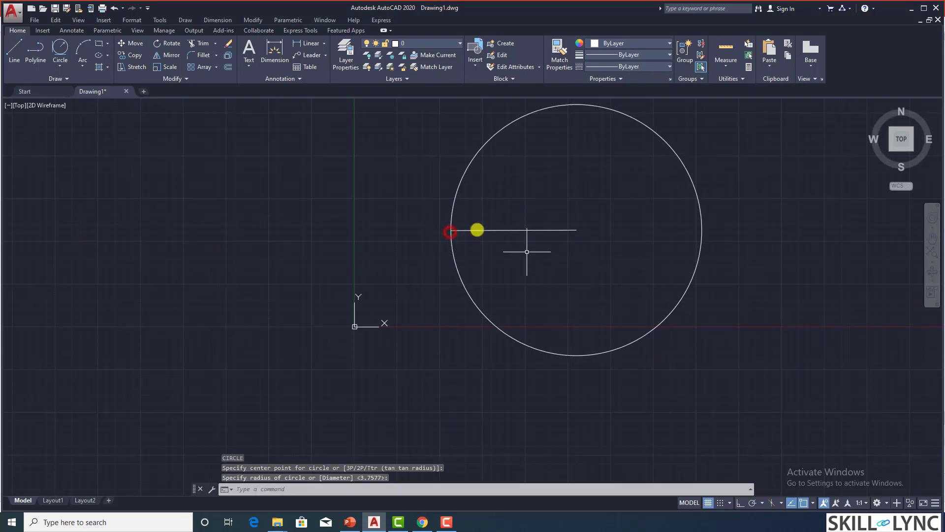
Step: Select both the line and the circle centred on its endpoint, and delete them together
click(549, 230)
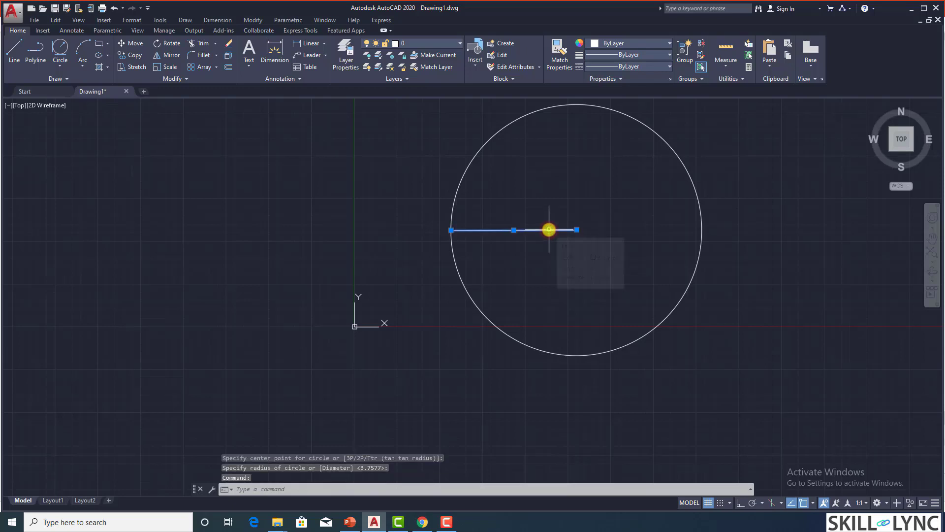
click(615, 207)
key(Escape)
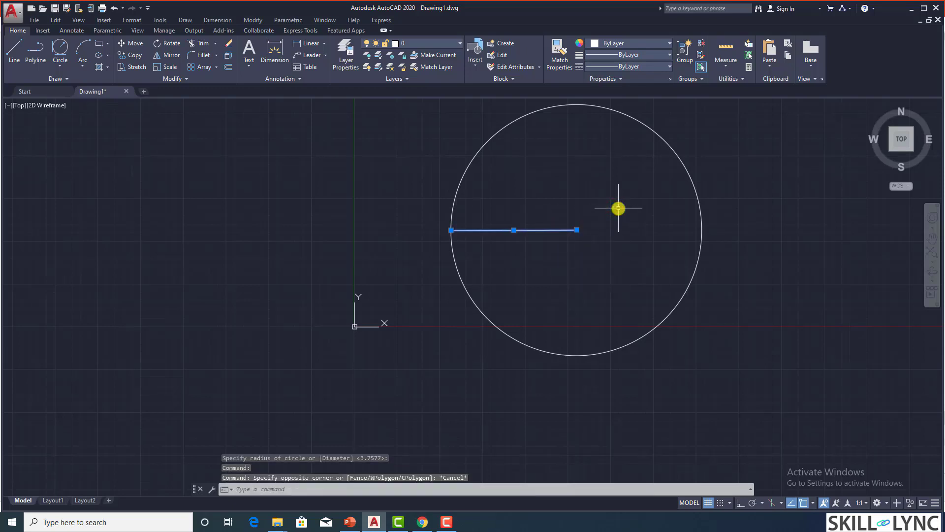
click(618, 219)
click(661, 234)
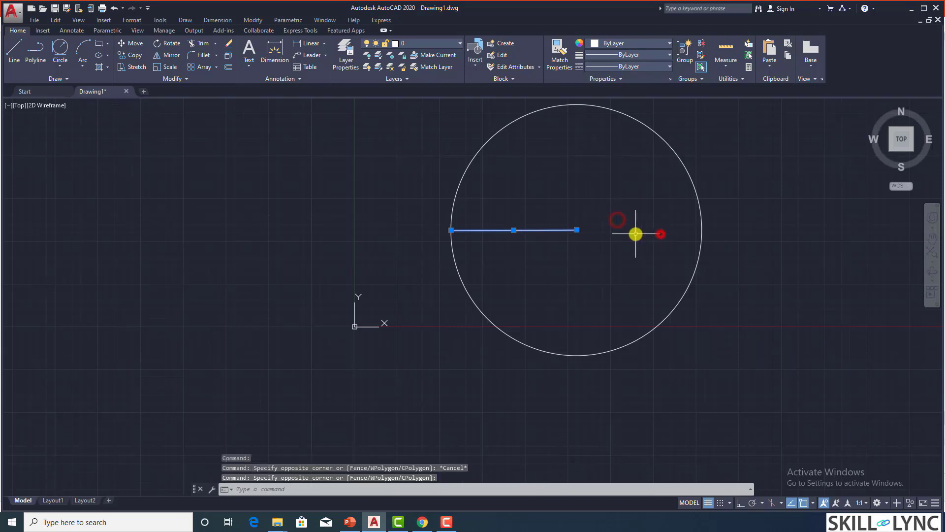
click(701, 225)
key(Delete)
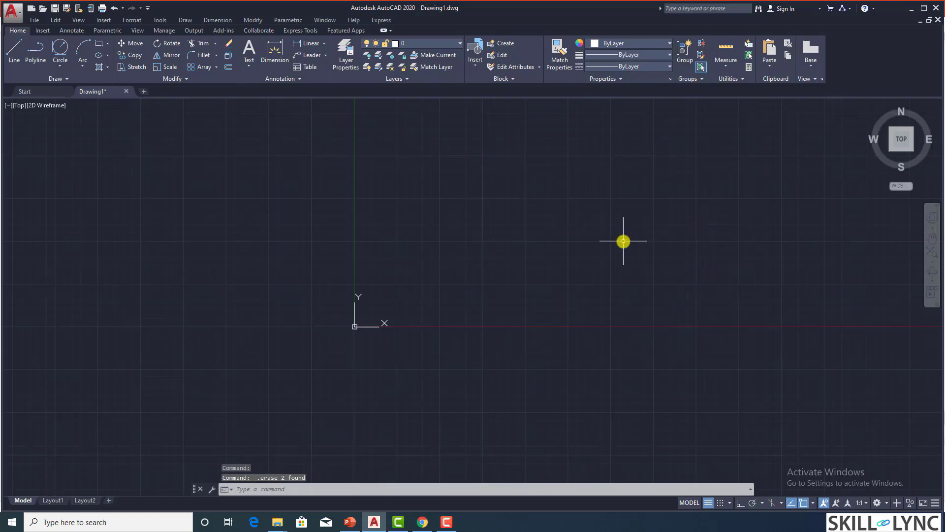
Step: Draw a circle with a radius of 5 from a freehand centre point above and to the right of the origin
text(c)
key(Return)
click(522, 223)
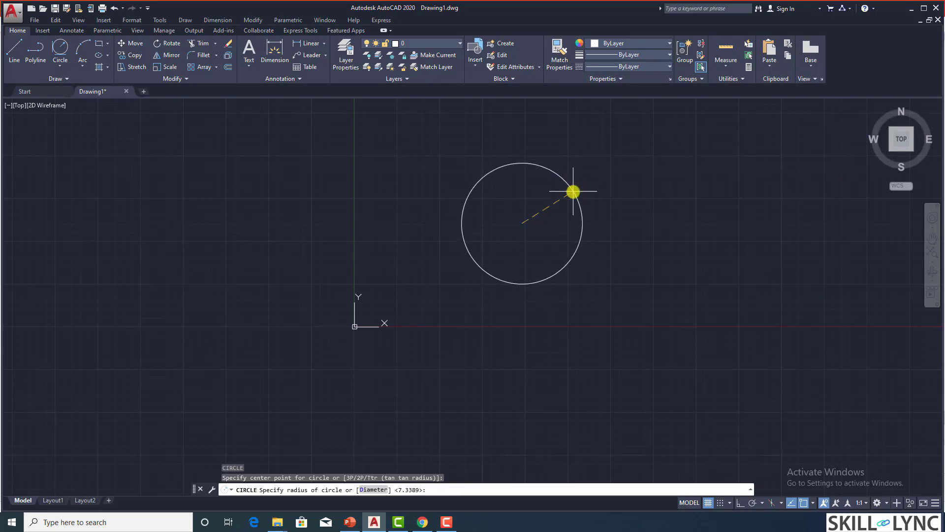
key(Return)
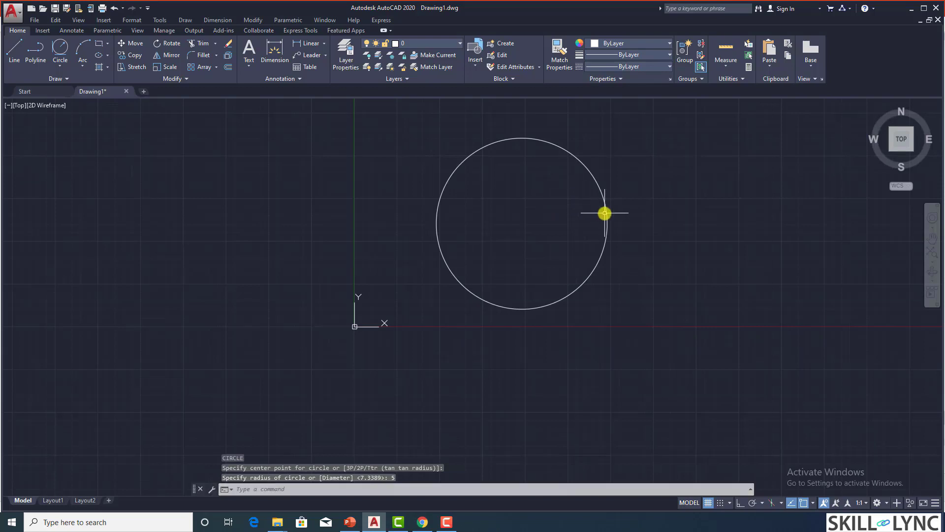
Step: Delete the radius 5 circle, and draw a circle through three freehand points above and to the right of the origin using the 3P option
click(606, 213)
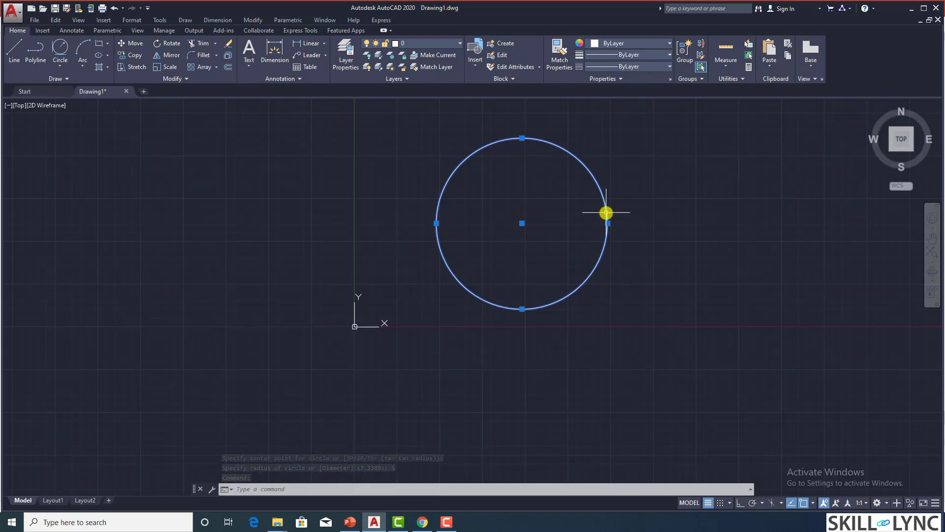
key(Delete)
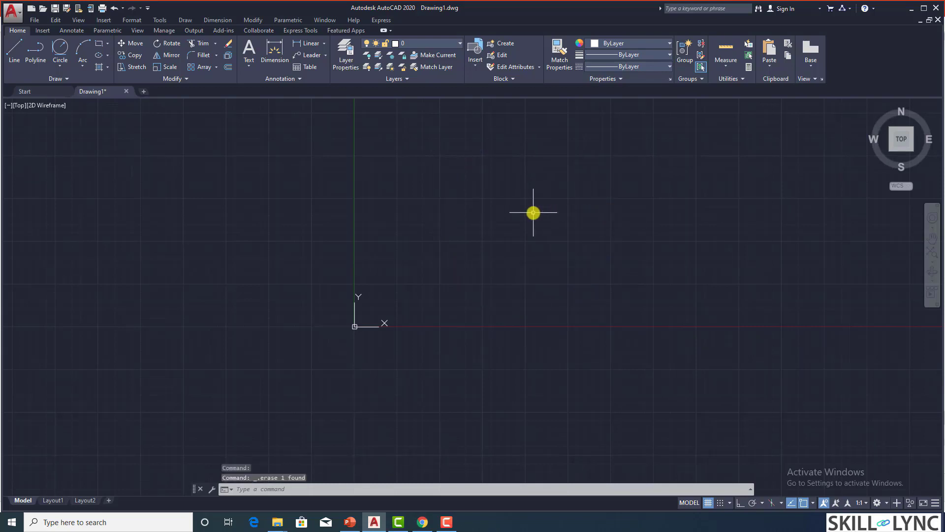
text(c)
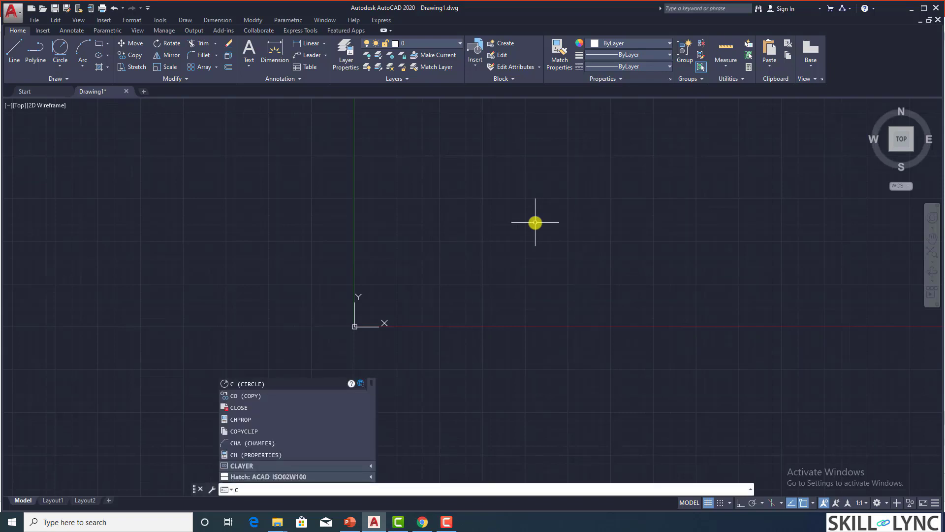
key(Return)
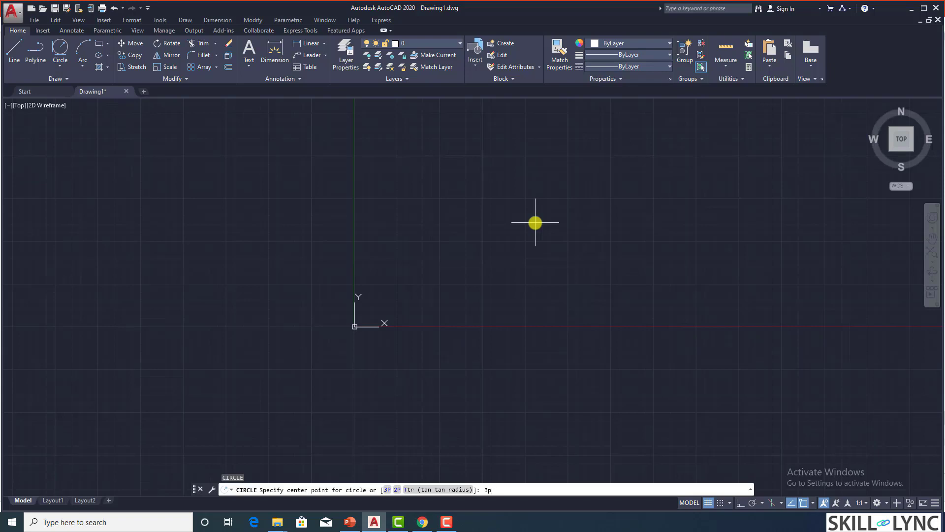
key(Return)
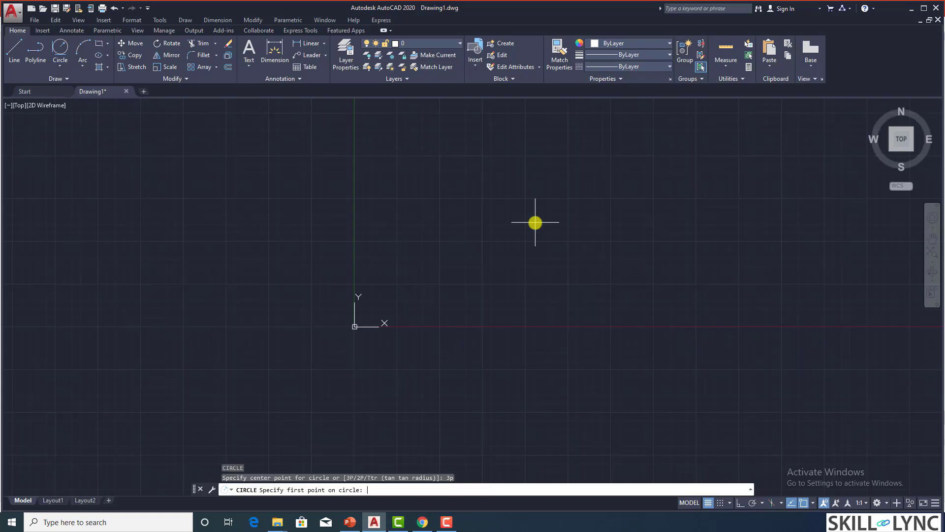
click(486, 241)
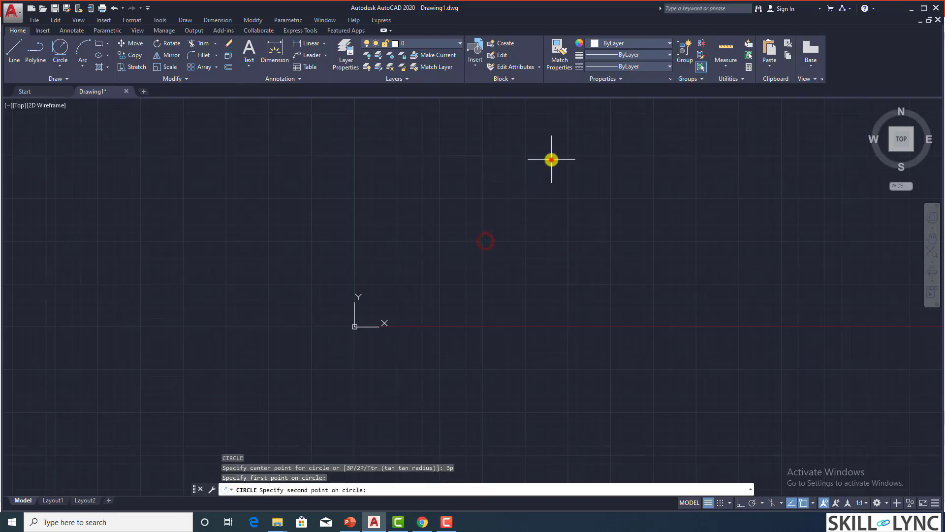
click(552, 160)
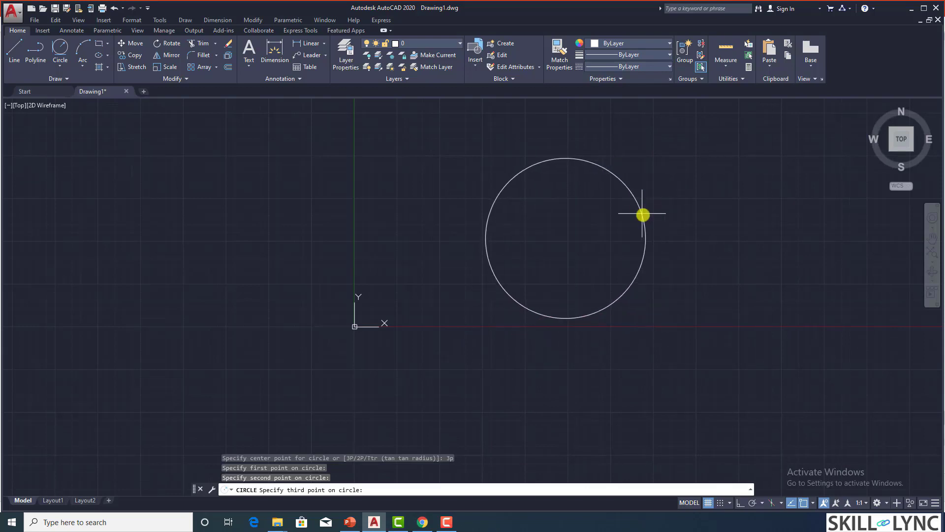
click(701, 236)
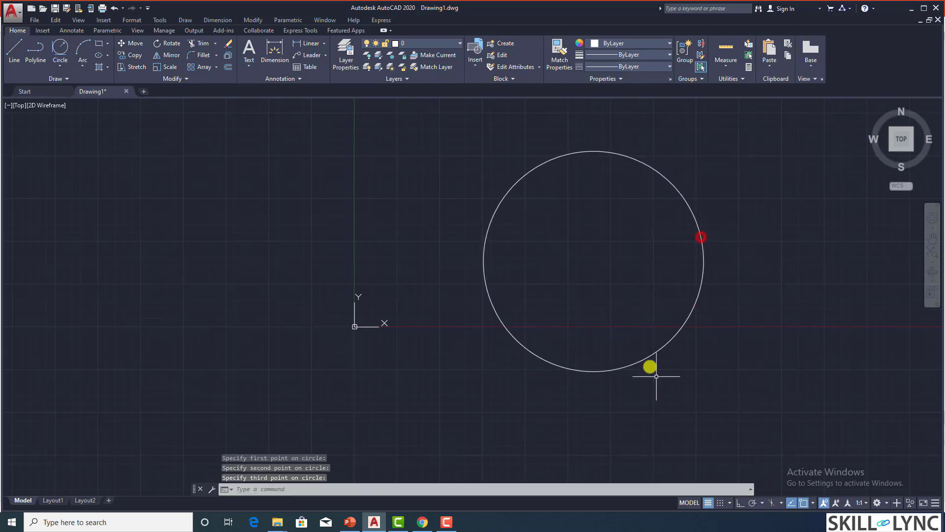
Step: Review the three-point circle's entries in the command history, highlighting the 3p option, and close the history with the circle selected
click(701, 237)
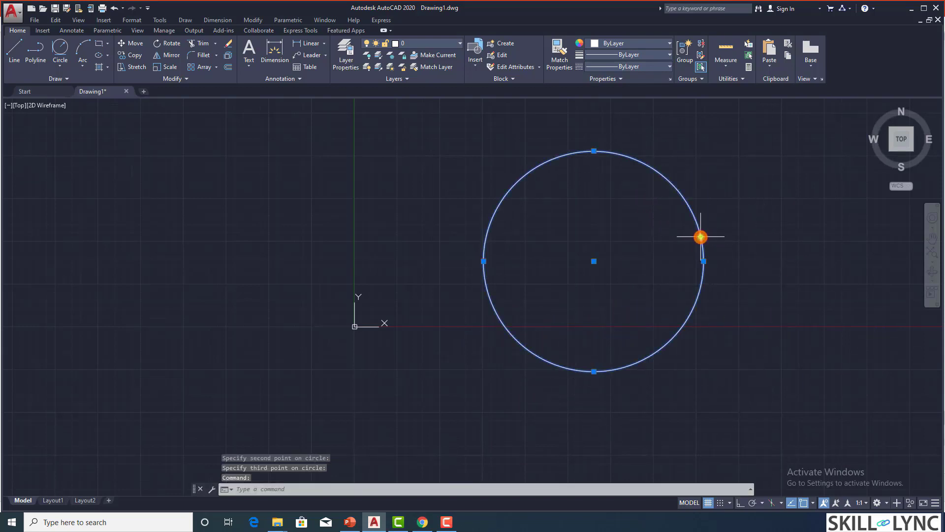
click(751, 490)
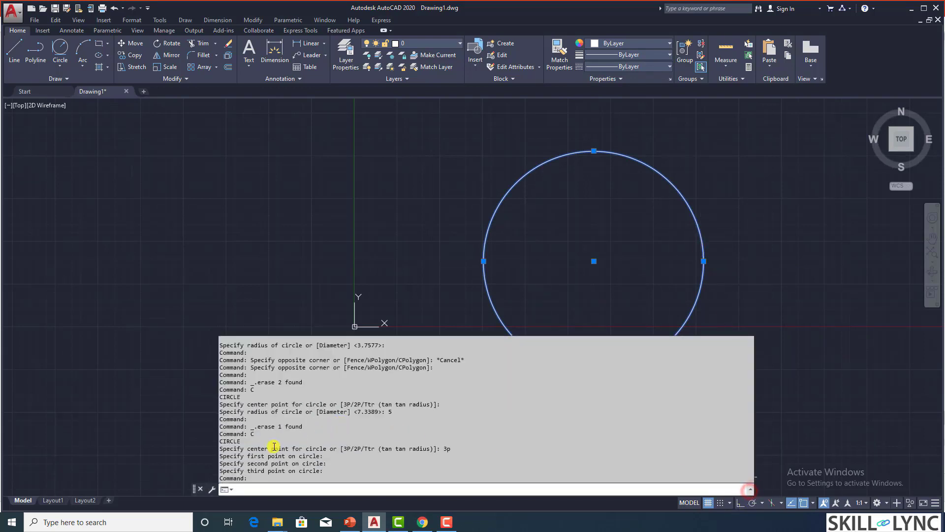
click(443, 449)
double_click(447, 449)
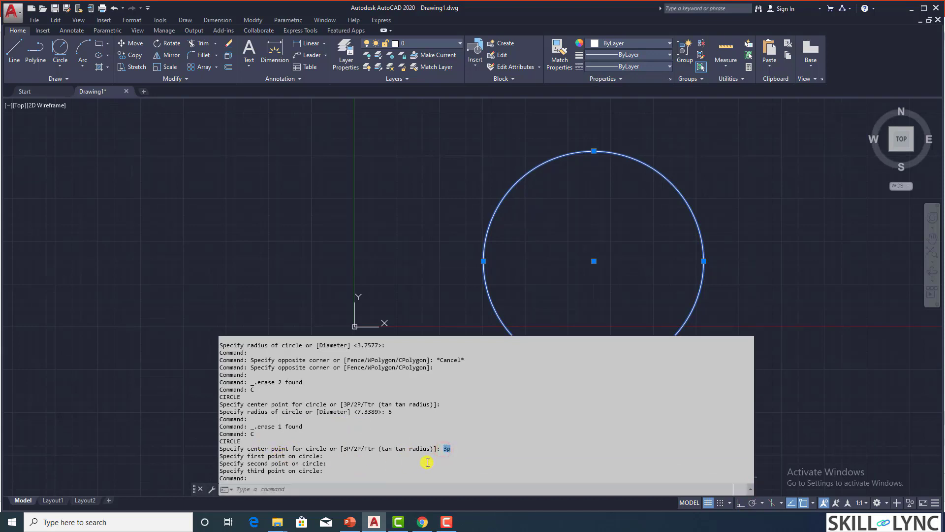
click(265, 463)
click(660, 285)
click(694, 308)
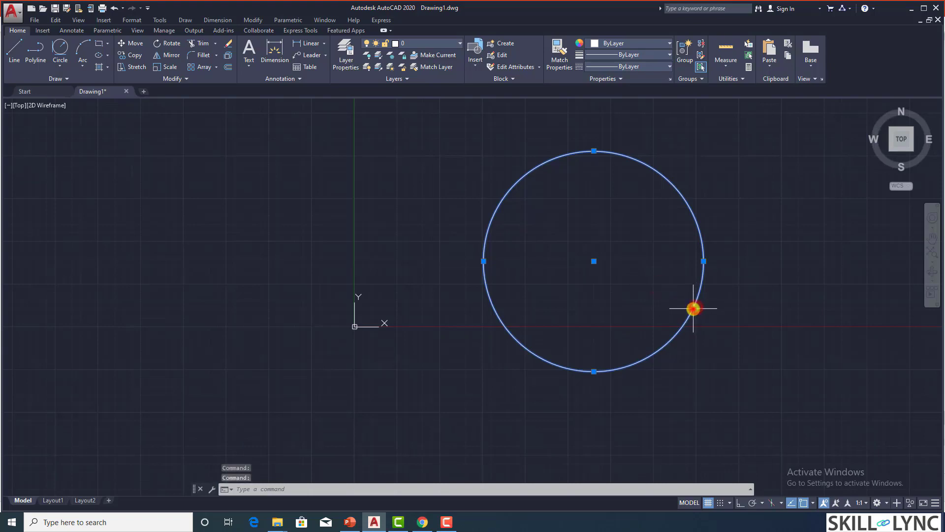